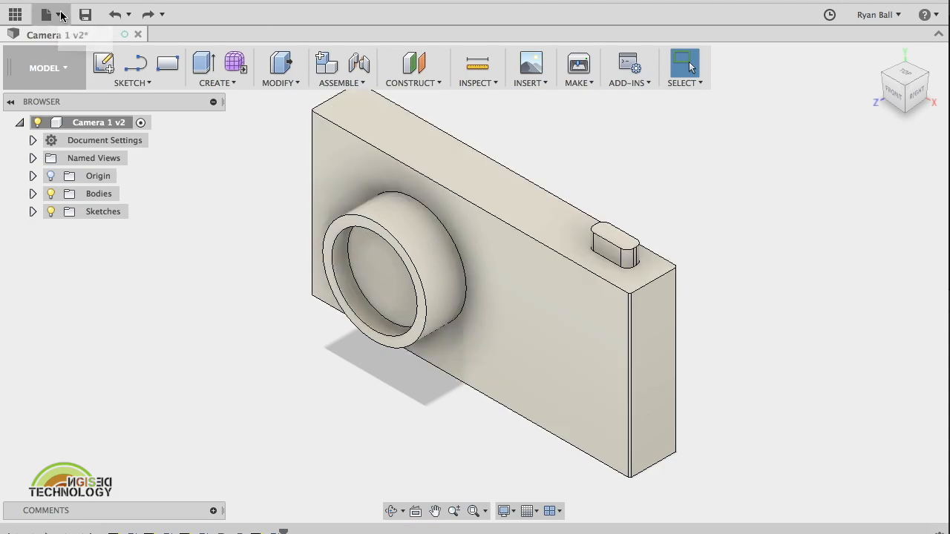
Create a new design and start a line sketch on the front plane.
click(61, 15)
click(59, 36)
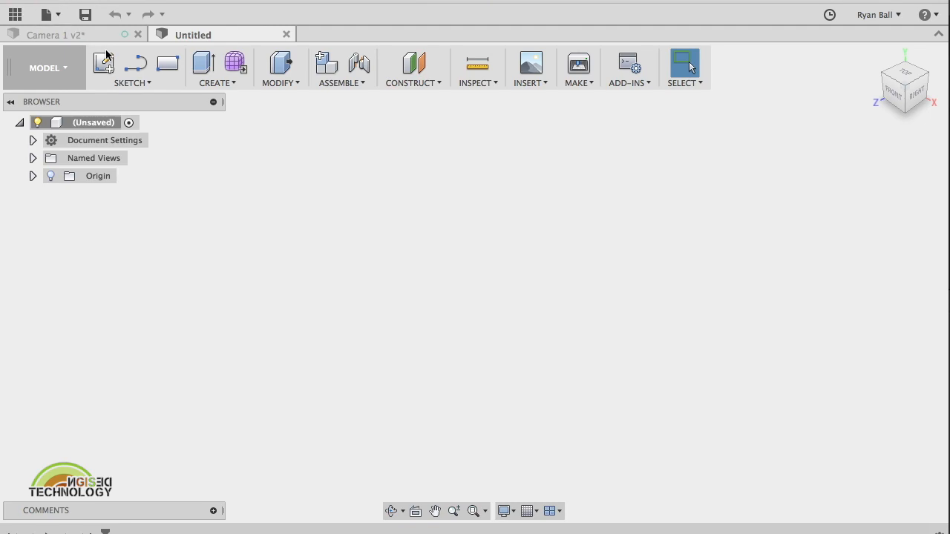
click(128, 83)
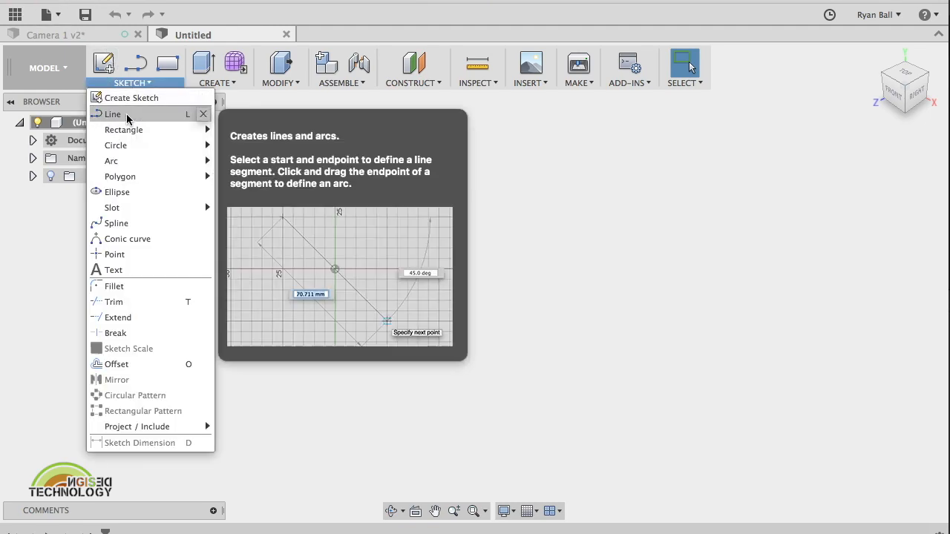
click(113, 115)
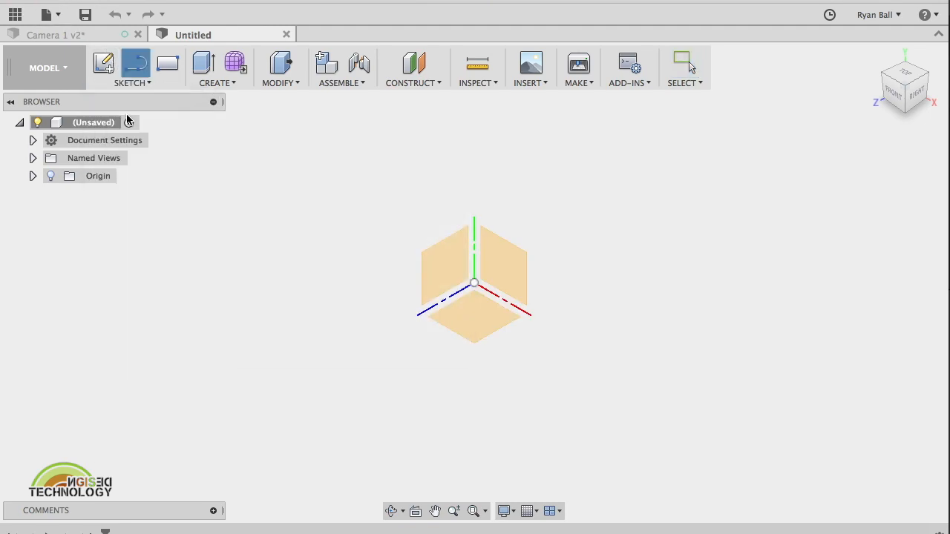
click(497, 273)
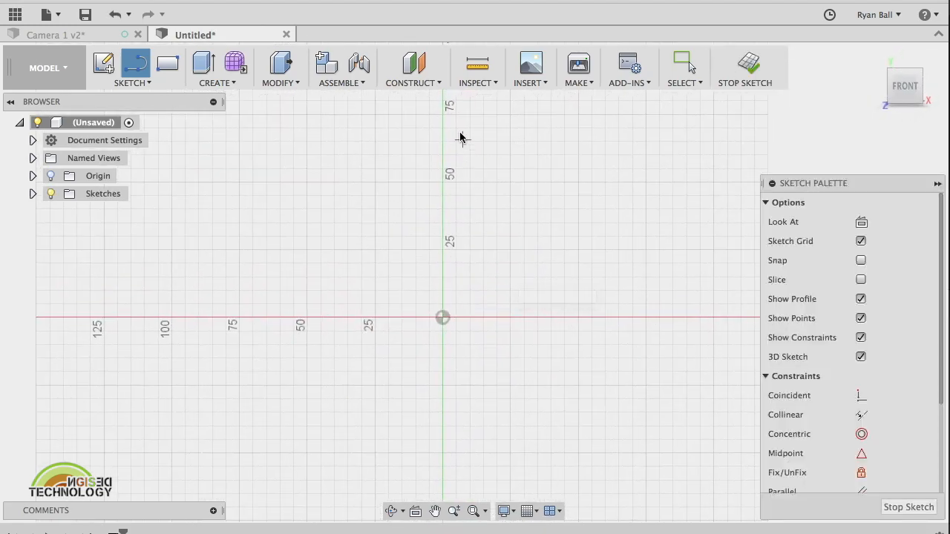
Draw a closed half-profile from the origin, about 71 mm tall and 35 mm wide, with a curved outer side and a notch above the base.
click(442, 318)
click(442, 124)
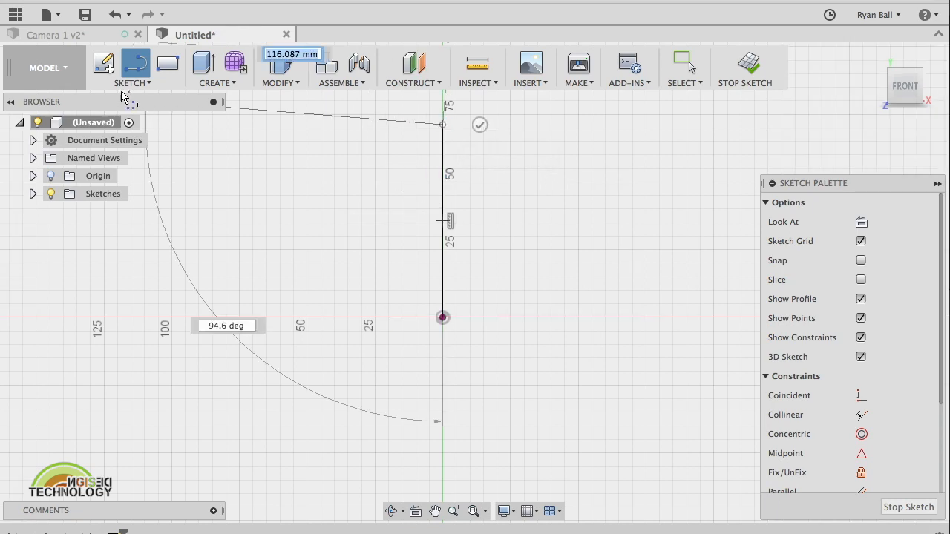
click(401, 125)
click(364, 162)
drag(365, 163, 365, 261)
click(420, 282)
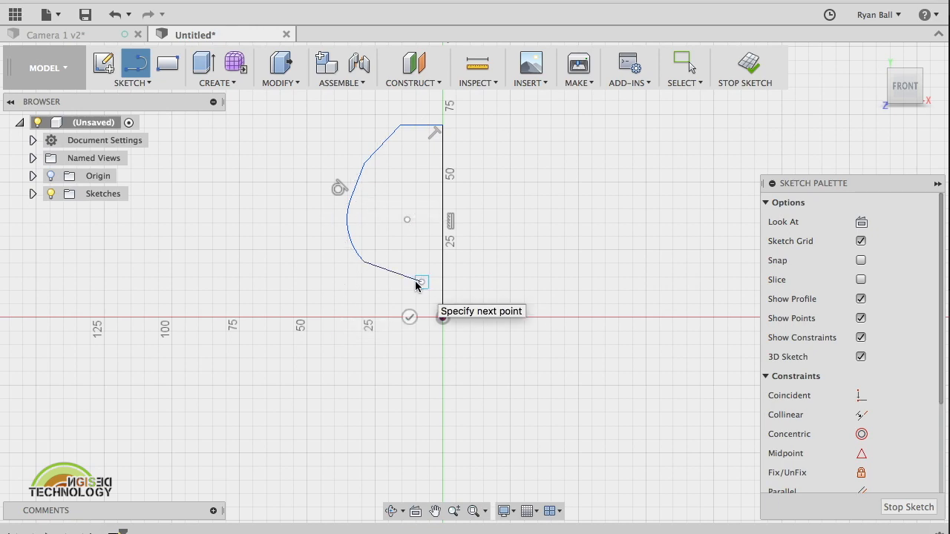
click(348, 317)
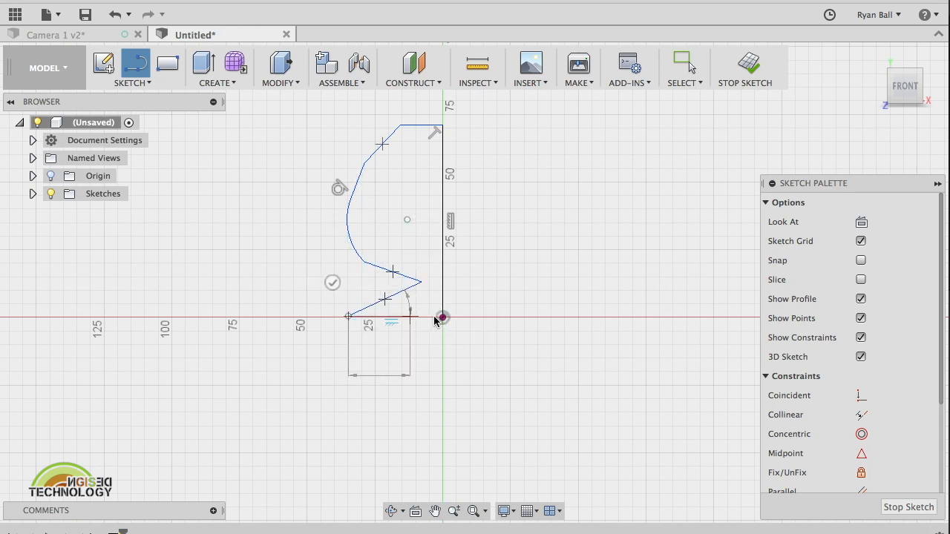
click(442, 318)
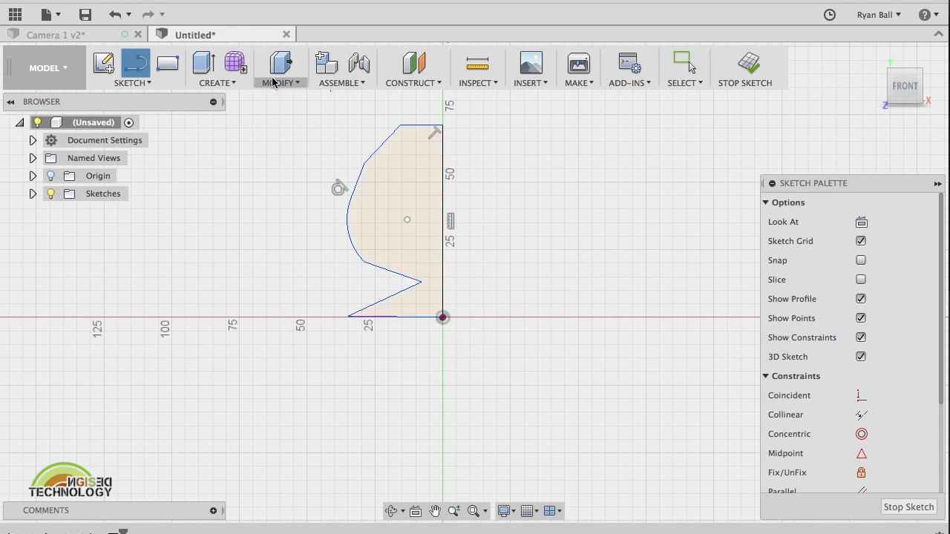
Try to revolve the closed profile about its vertical edge by 360 degrees on one side as a new body.
mouse_move(889, 91)
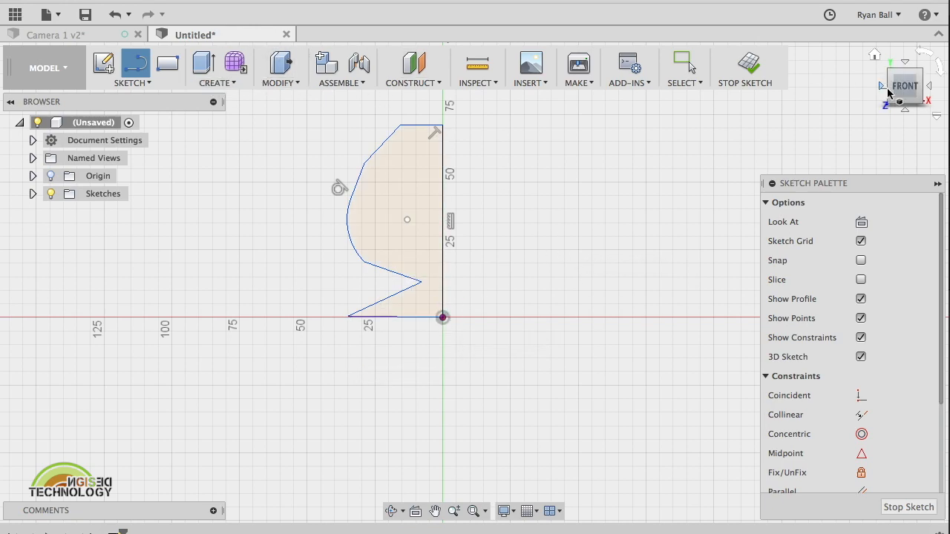
click(876, 57)
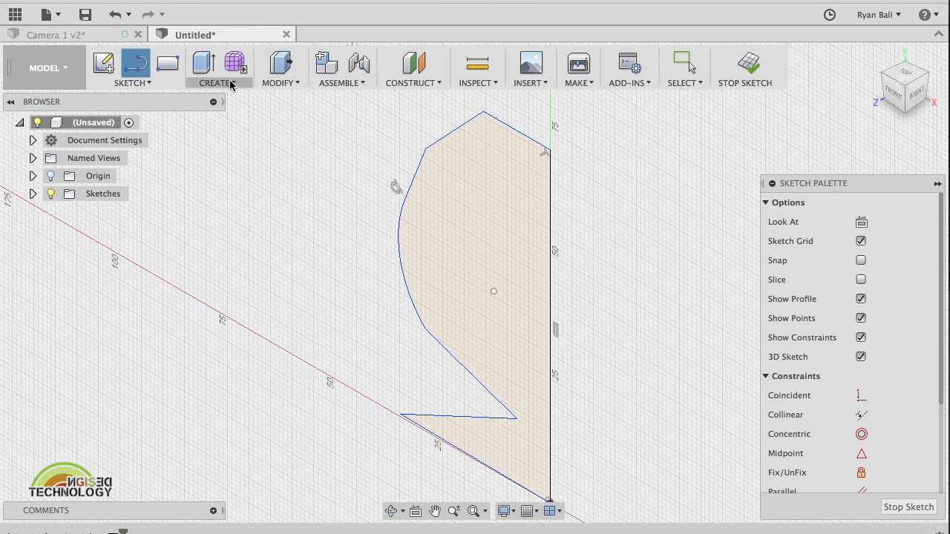
scroll(319, 165, down, 5)
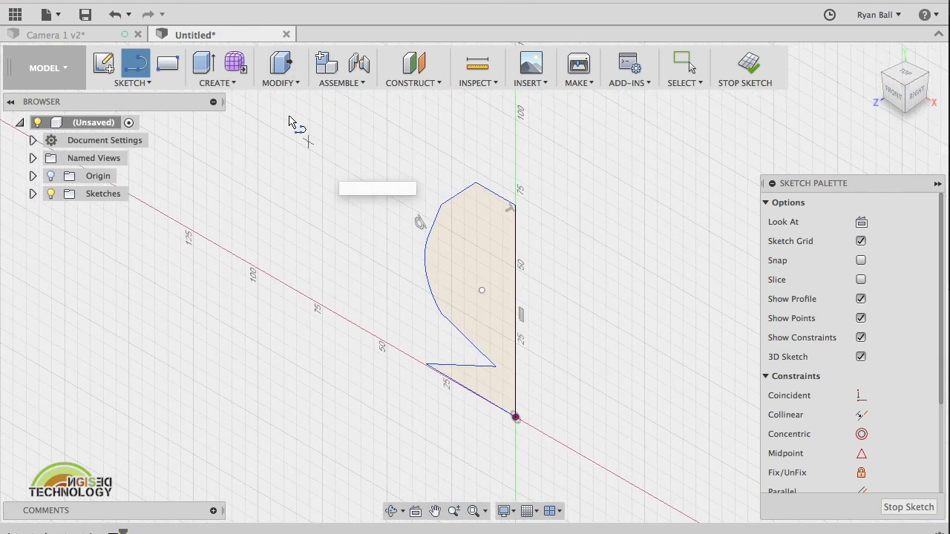
click(228, 83)
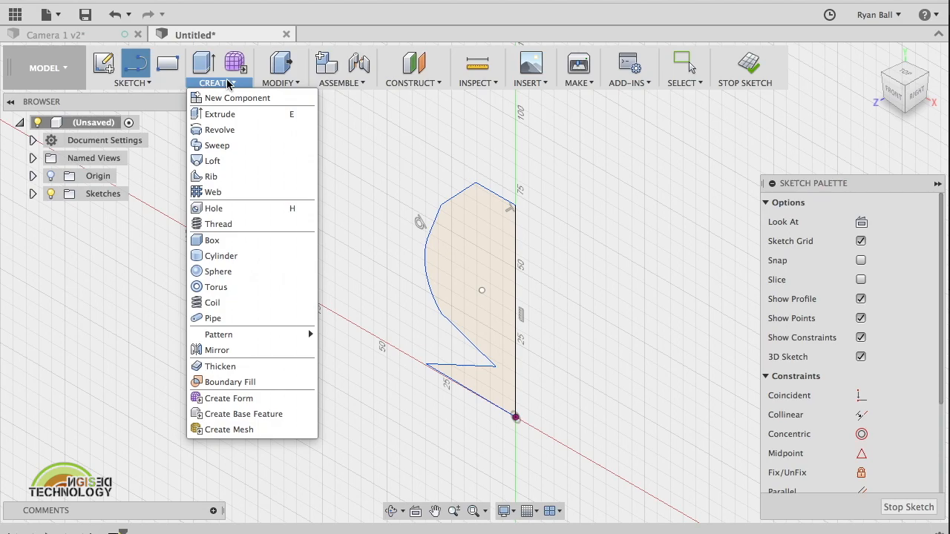
click(218, 130)
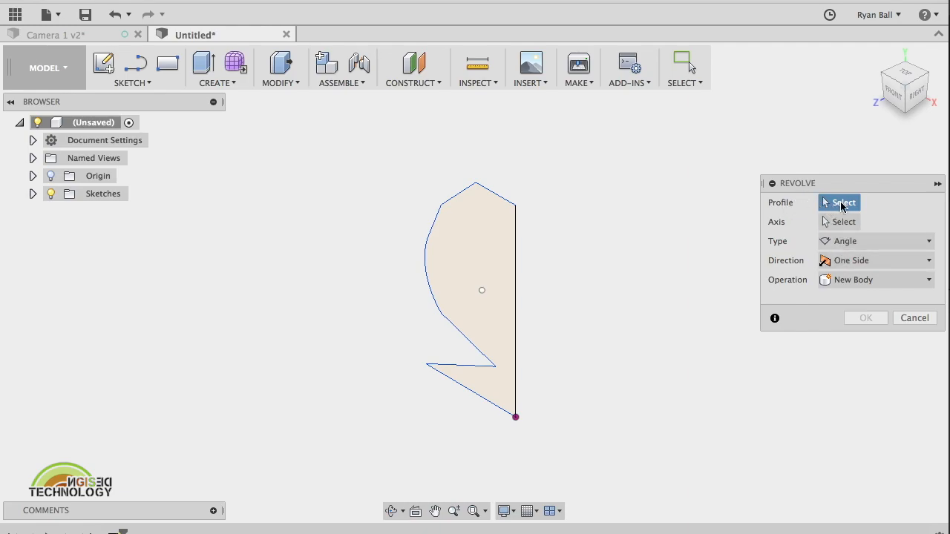
click(498, 261)
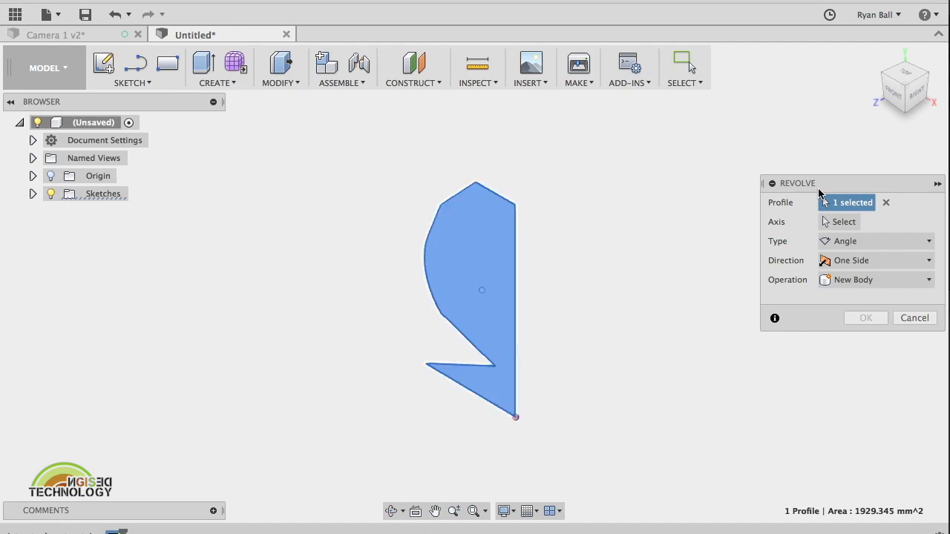
click(841, 222)
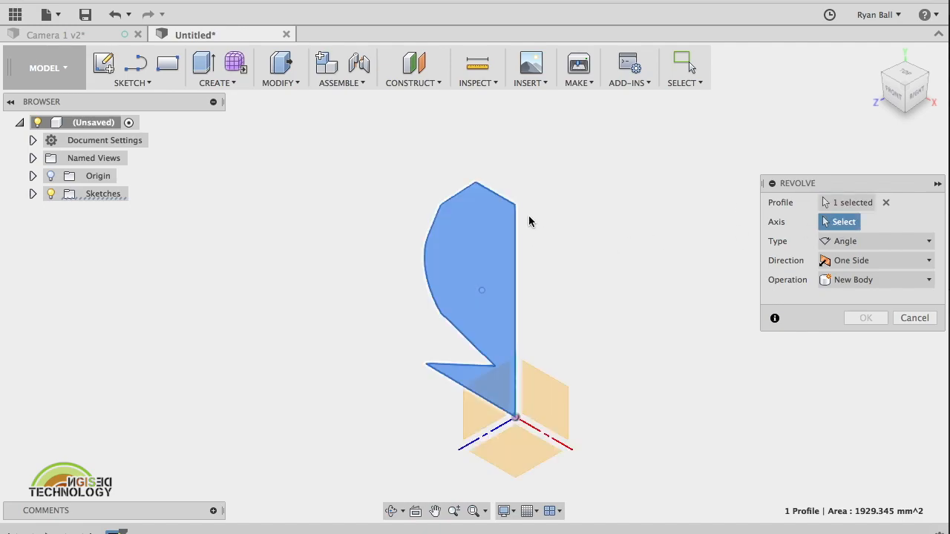
click(517, 315)
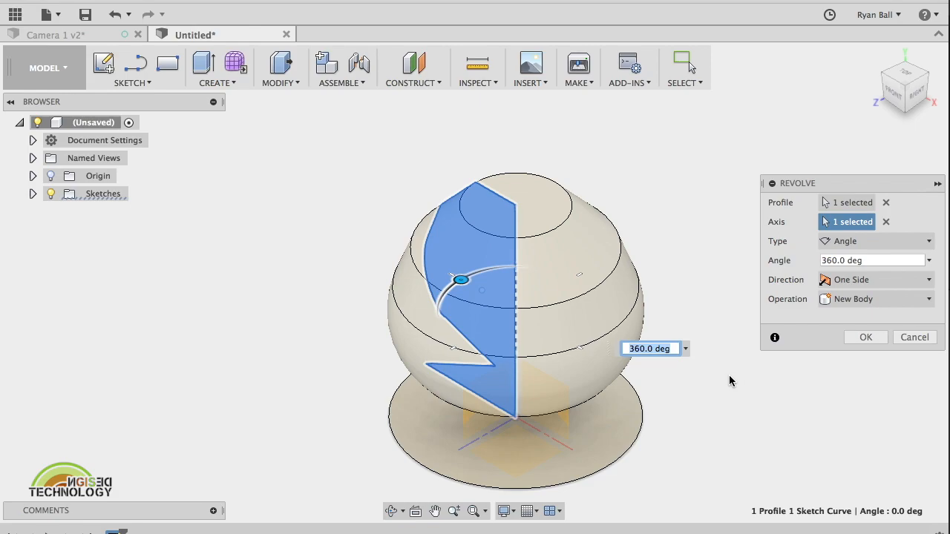
Examine the revolve preview from several sides and reduce its angle to 67 degrees.
shift+scroll(730, 381, down, 5)
shift+scroll(729, 381, up, 5)
shift+scroll(730, 380, down, 5)
shift+scroll(730, 381, up, 5)
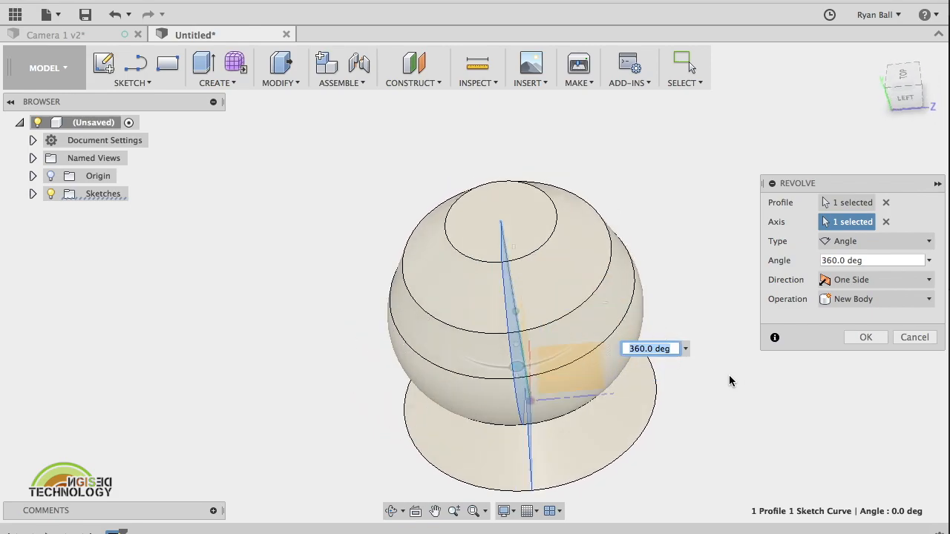
shift+scroll(730, 381, down, 5)
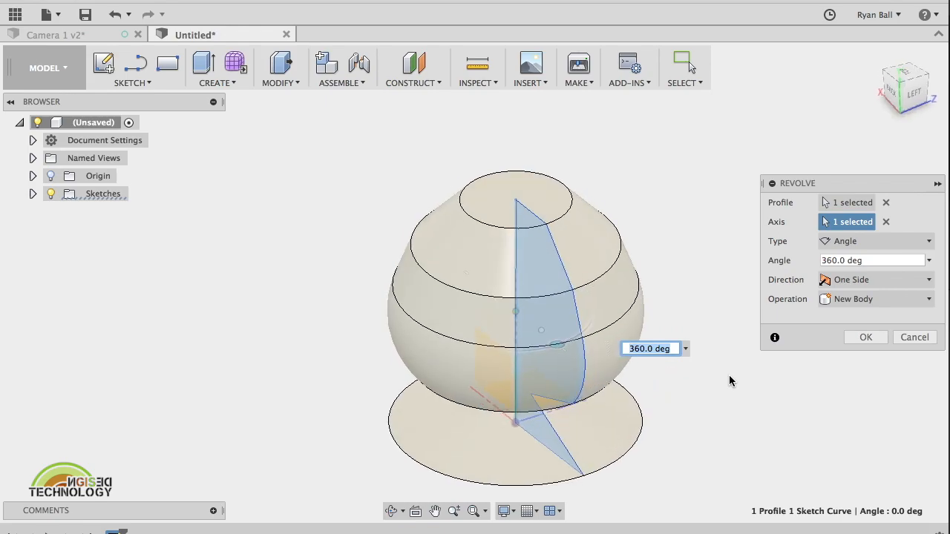
drag(559, 350, 590, 304)
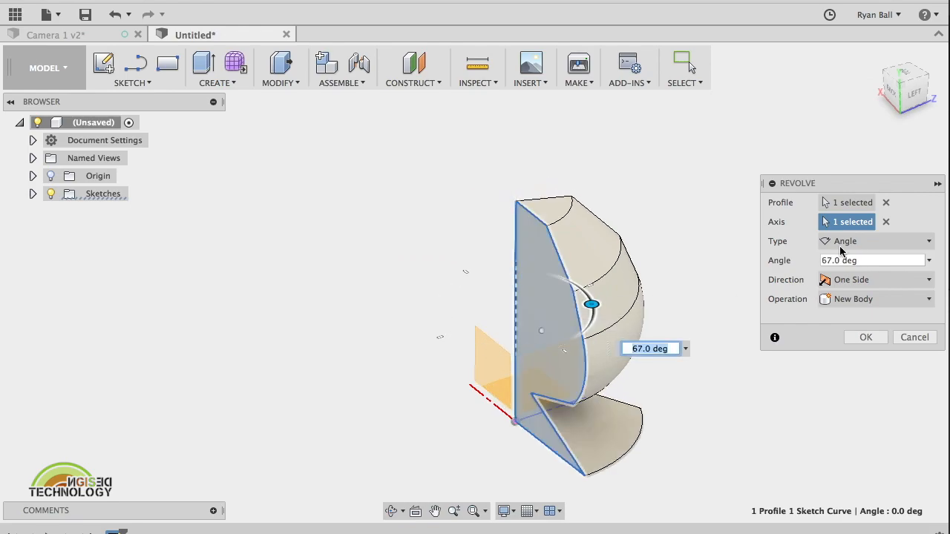
Replace the revolve axis with the profile's short base line.
click(887, 223)
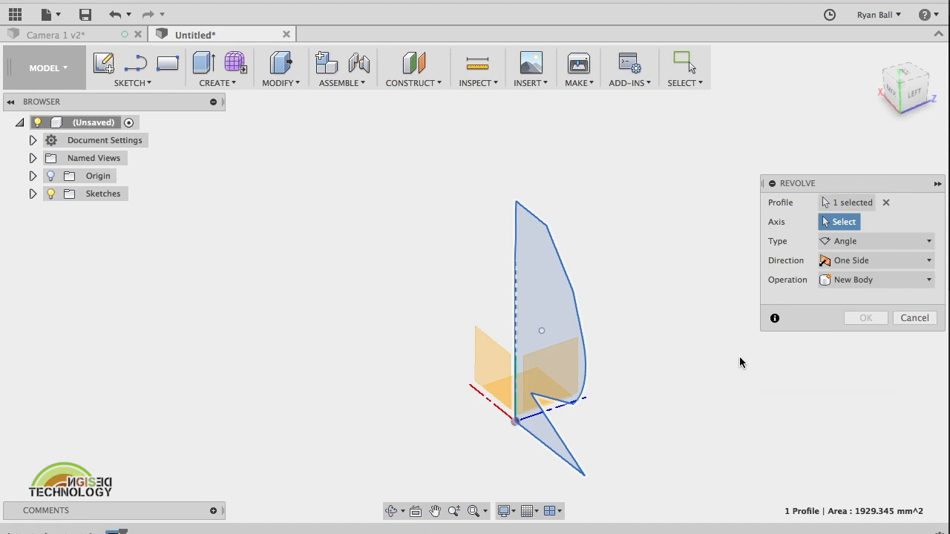
shift+scroll(739, 357, left, 5)
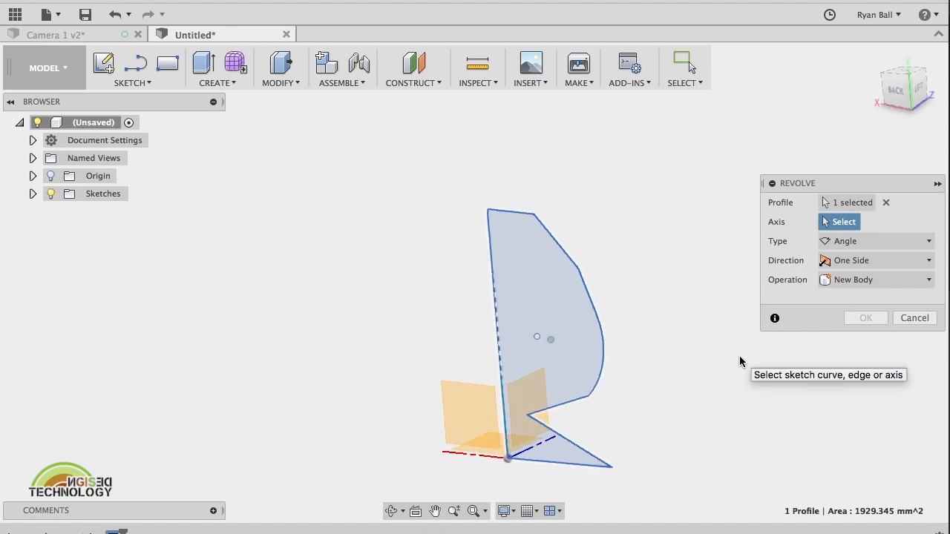
click(587, 469)
shift+scroll(683, 435, left, 10)
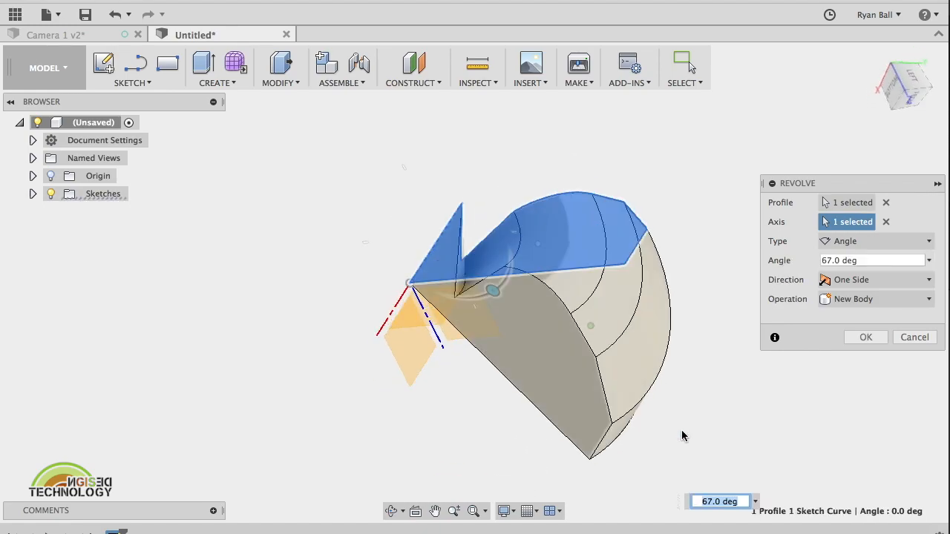
Set the revolve angle to 360 degrees, inspect the resulting shape and cancel the Revolve.
click(841, 259)
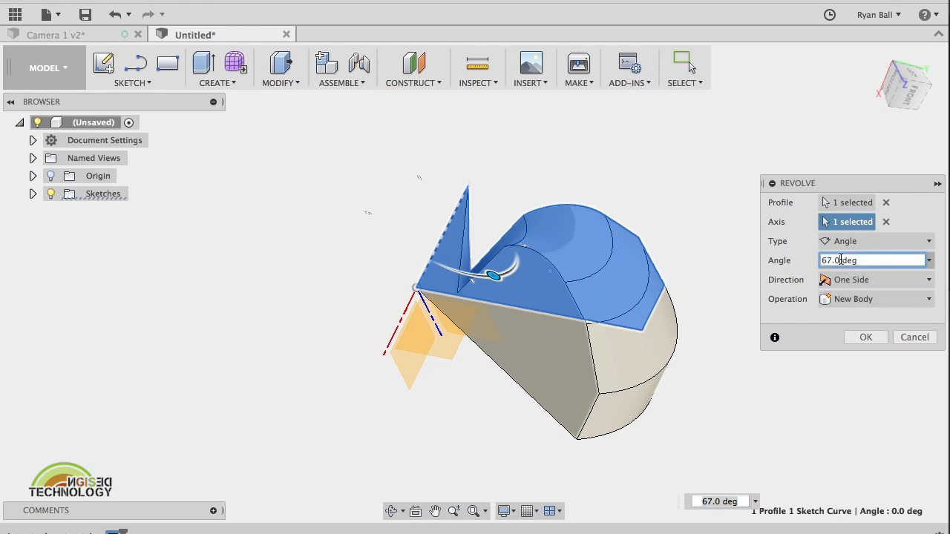
text(360)
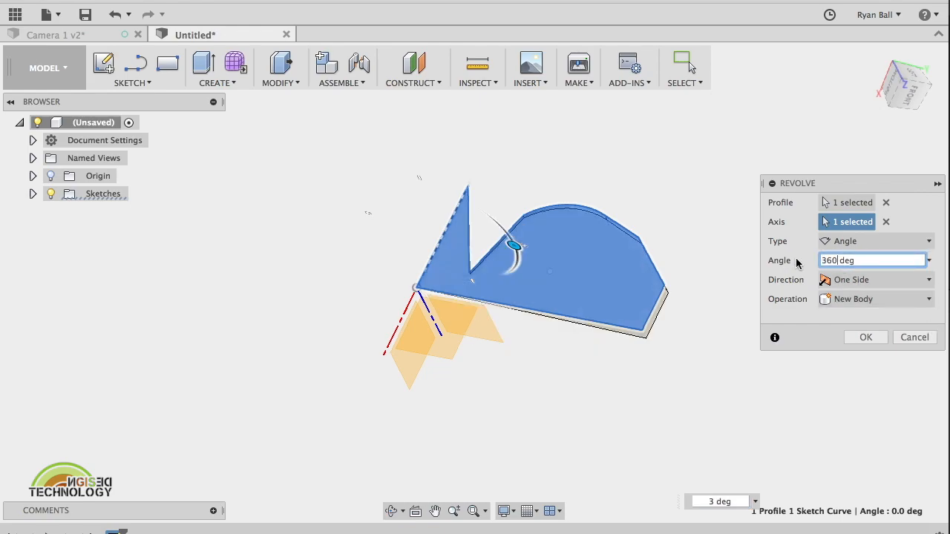
shift+scroll(680, 275, up, 5)
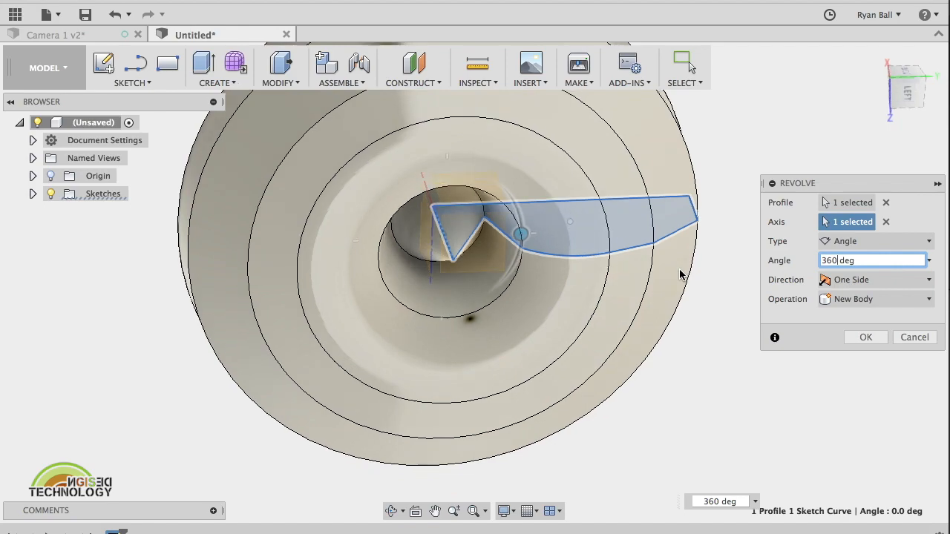
shift+scroll(680, 275, down, 5)
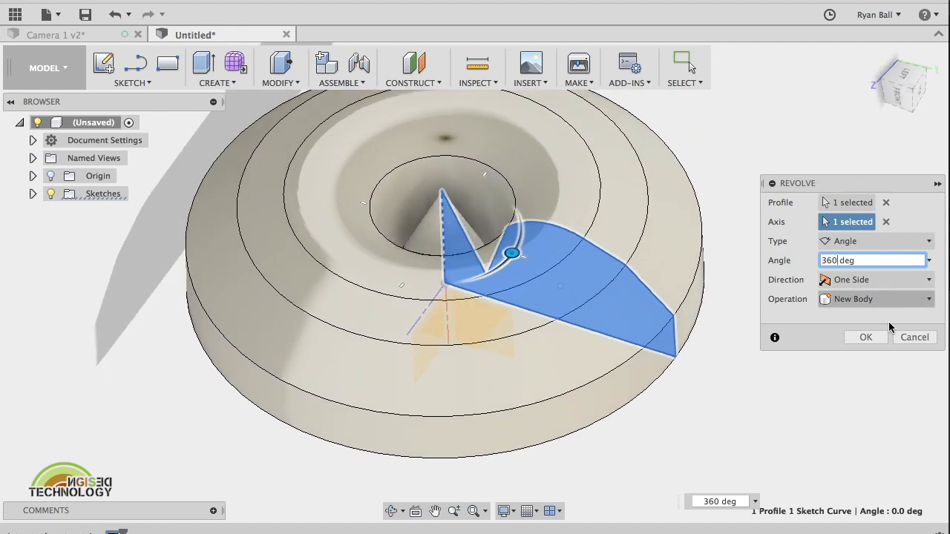
click(922, 341)
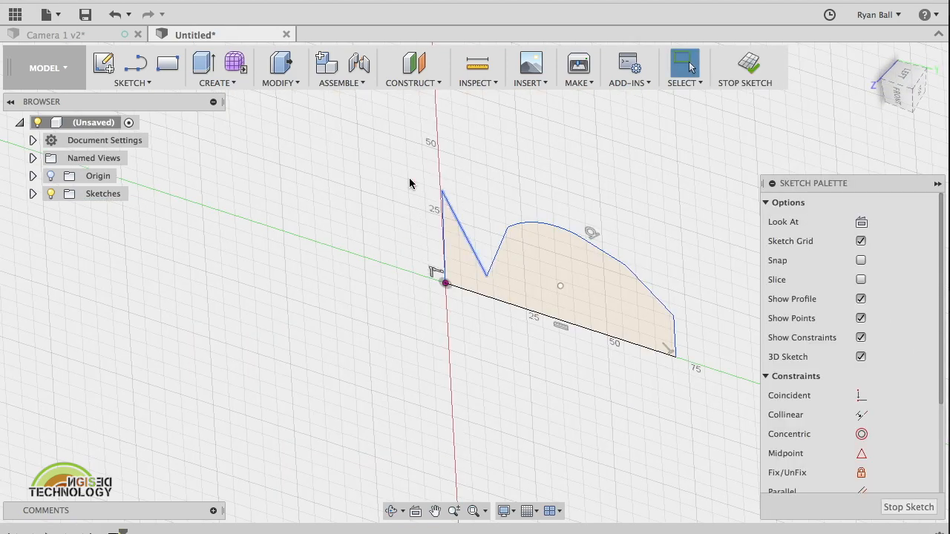
Switch to the open Camera 1 v2 design.
click(86, 39)
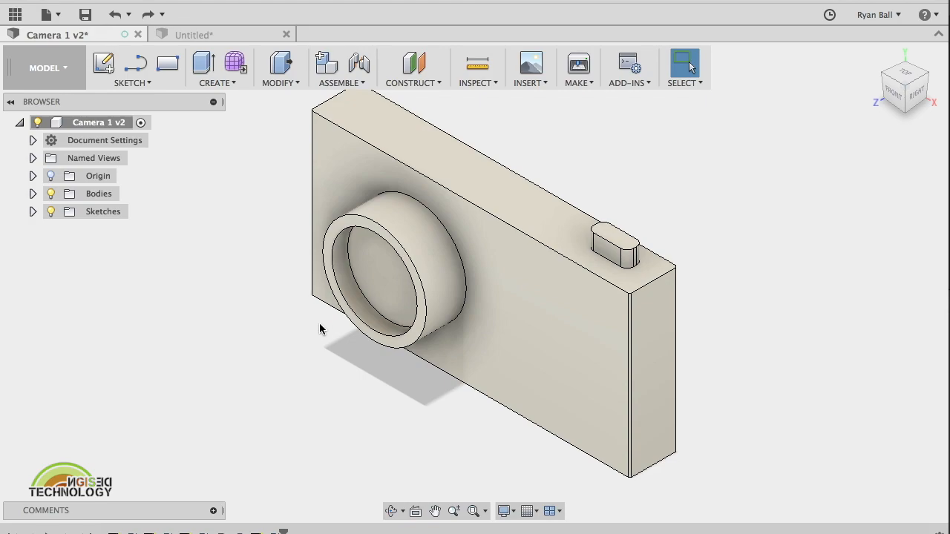
shift+scroll(320, 329, down, 10)
shift+scroll(320, 329, down, 10)
shift+scroll(320, 329, down, 10)
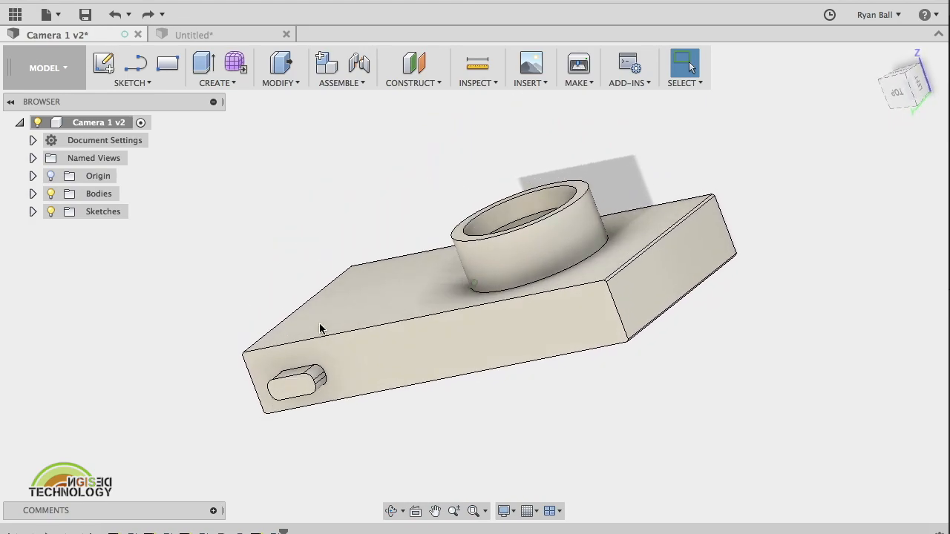
Set the camera model's visual style to Shaded with Hidden Edges.
click(511, 511)
mouse_move(565, 383)
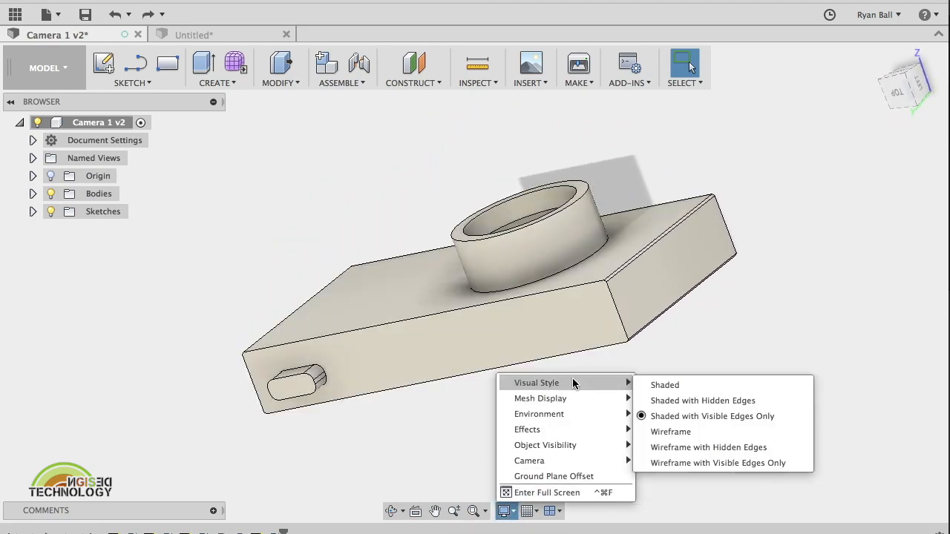
click(671, 402)
shift+scroll(583, 398, up, 5)
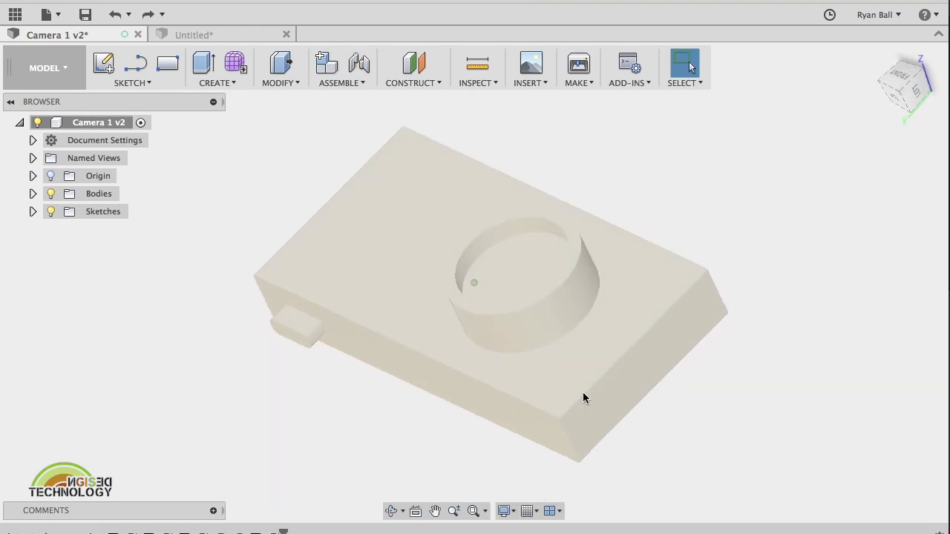
shift+scroll(582, 398, down, 3)
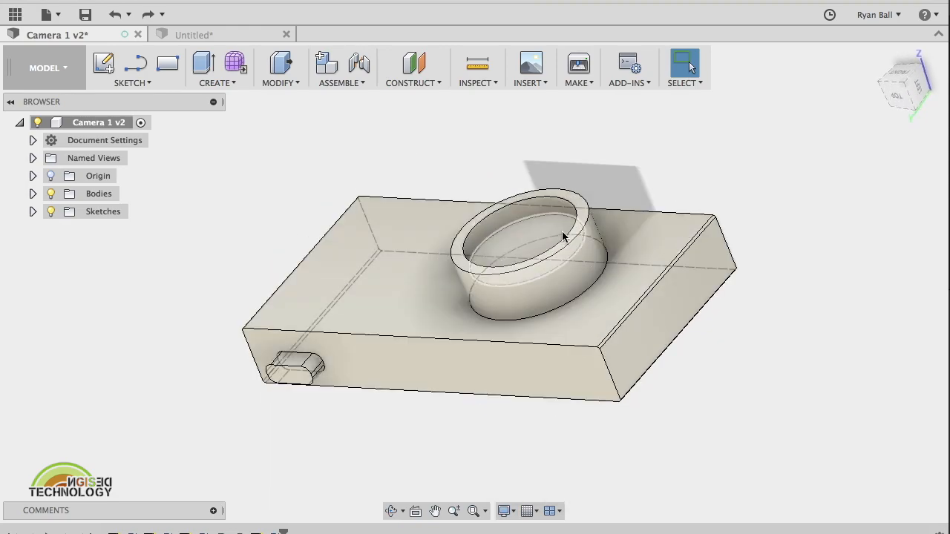
Return the camera model's visual style to Shaded with Visible Edges Only.
click(507, 512)
mouse_move(564, 382)
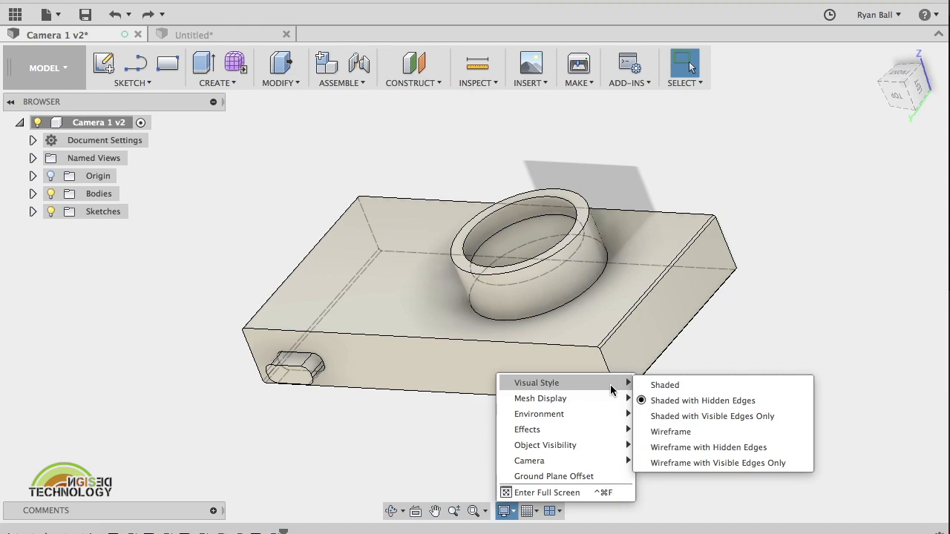
click(672, 417)
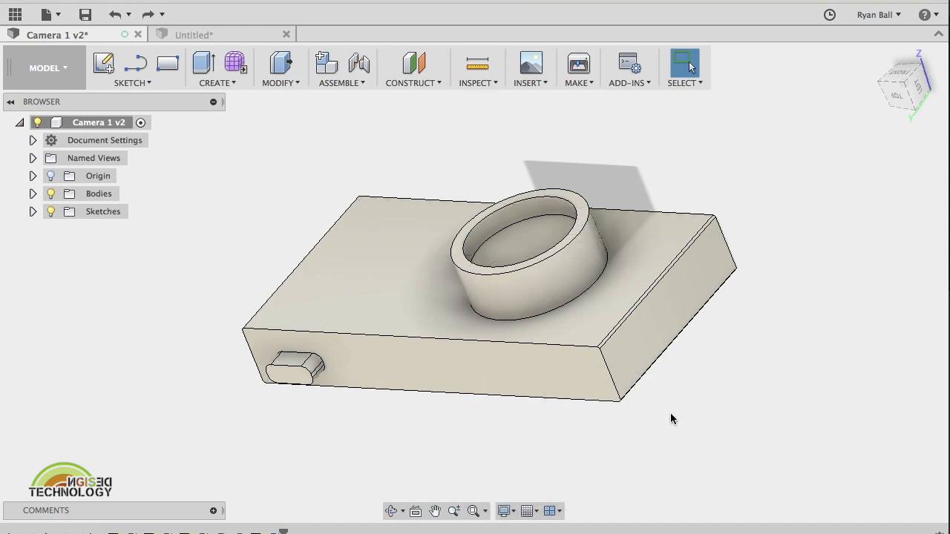
shift+scroll(641, 428, left, 10)
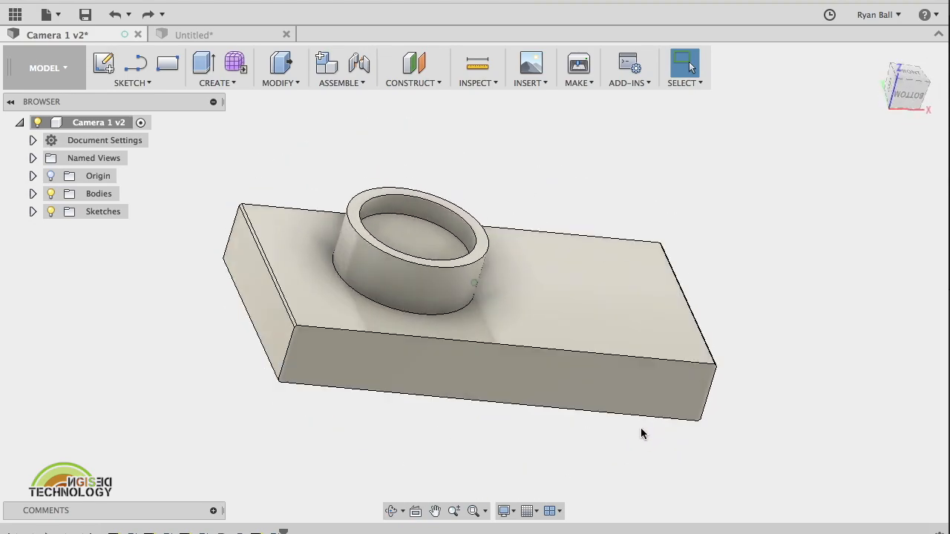
Create a construction axis through the inner cylindrical face of the camera's lens ring.
shift+scroll(641, 427, right, 4)
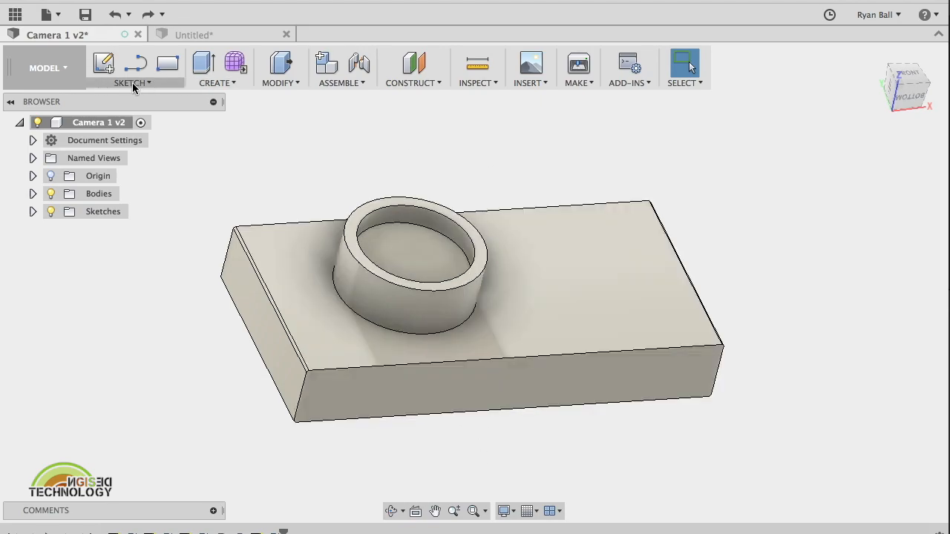
click(413, 83)
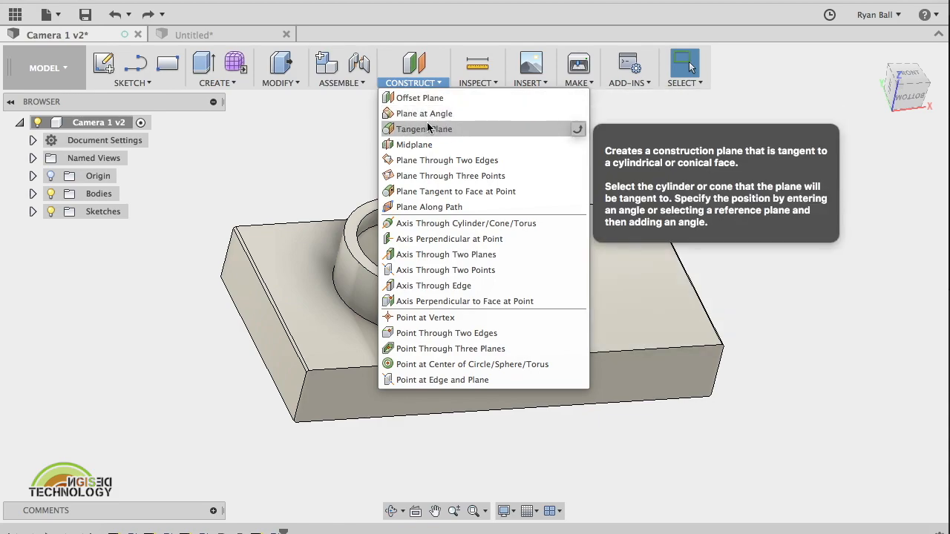
click(435, 224)
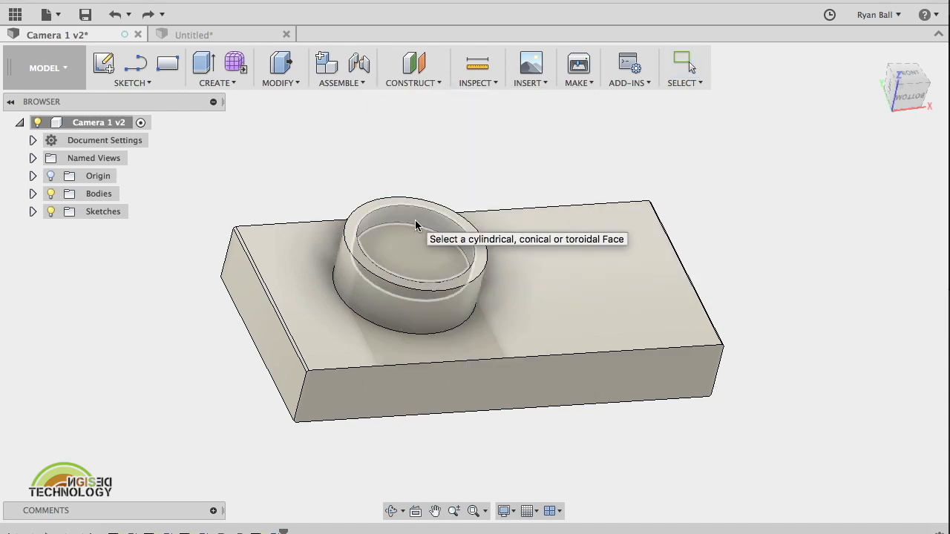
click(416, 220)
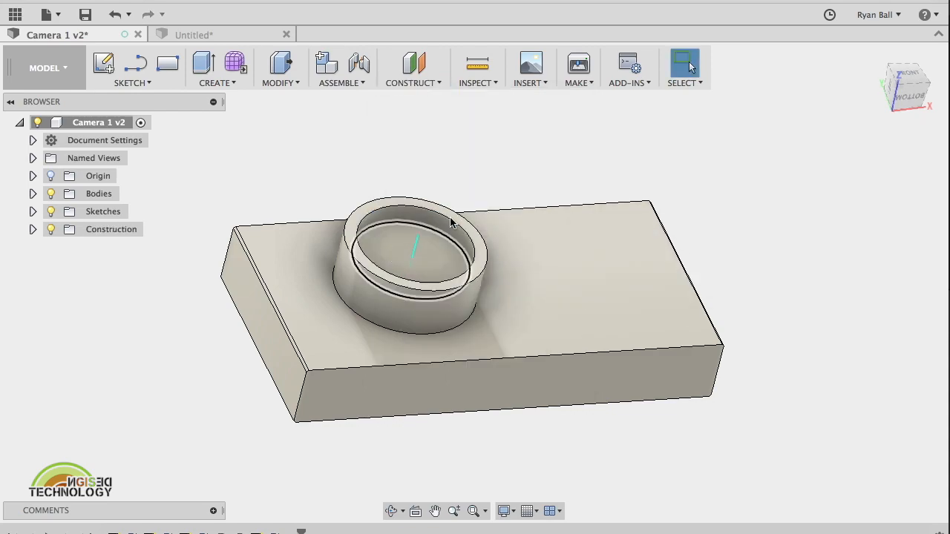
Begin an Ellipse sketch on the camera body's long bottom face, viewed square to that face.
scroll(440, 275, up, 3)
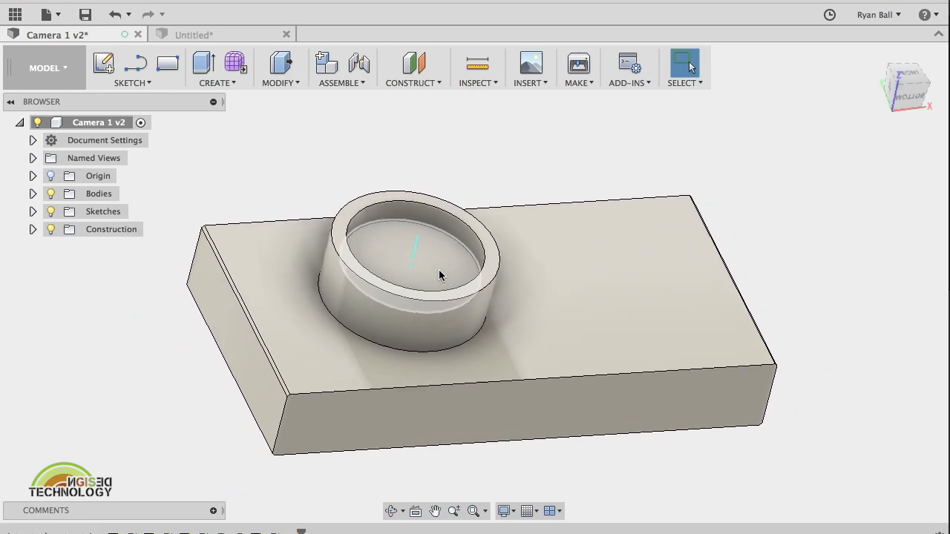
shift+scroll(439, 276, up, 5)
shift+scroll(439, 275, down, 5)
shift+scroll(439, 275, up, 5)
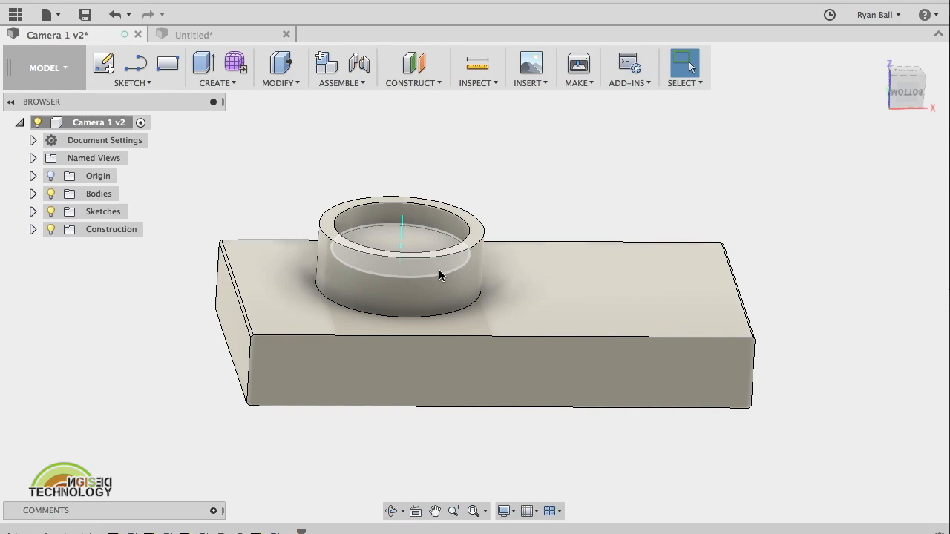
shift+scroll(422, 314, up, 5)
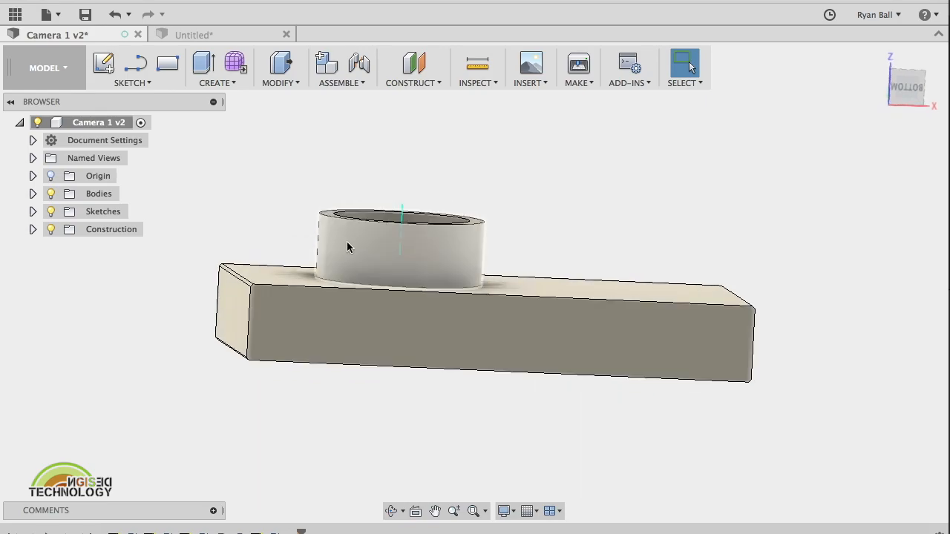
shift+scroll(425, 248, right, 5)
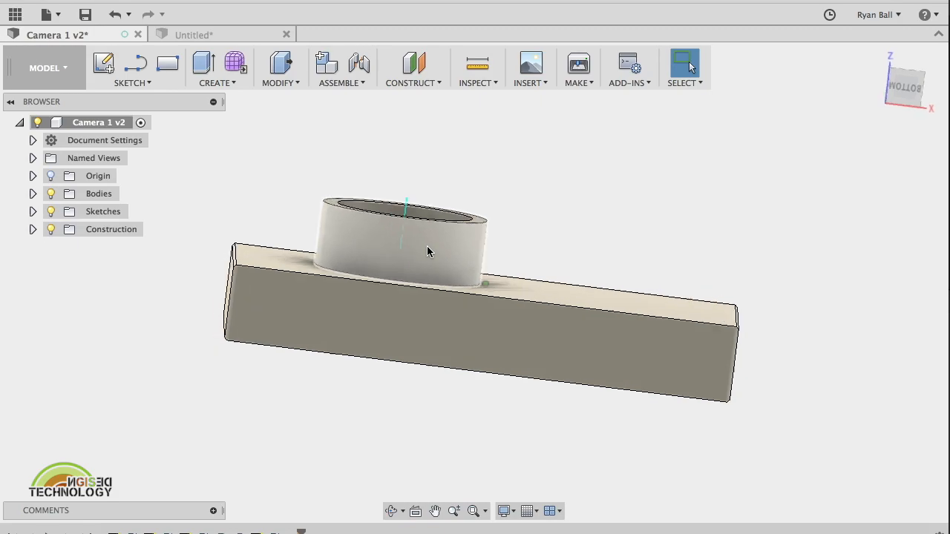
click(903, 98)
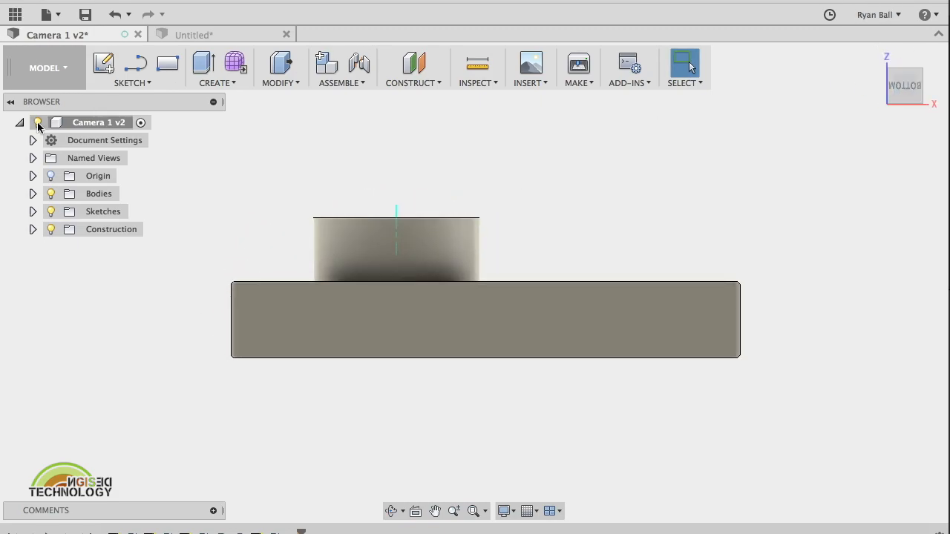
click(140, 83)
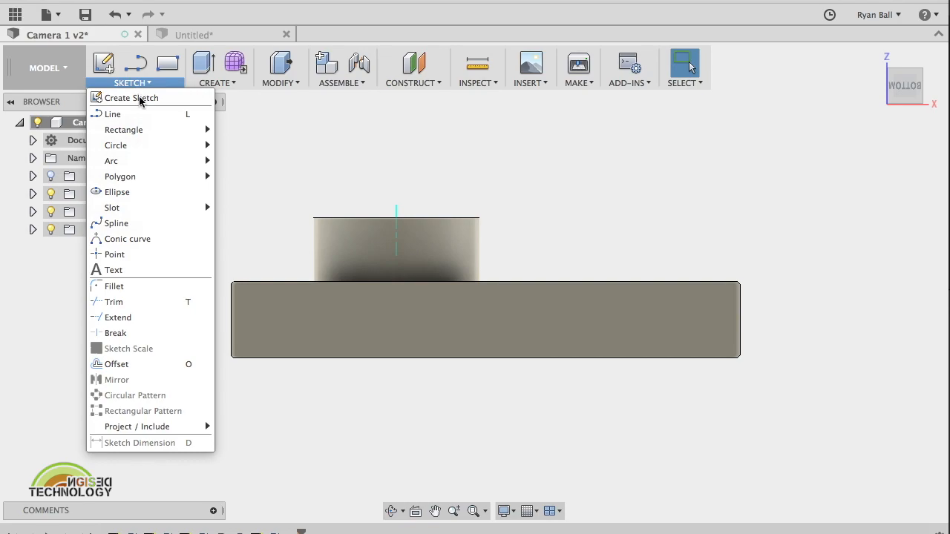
click(120, 193)
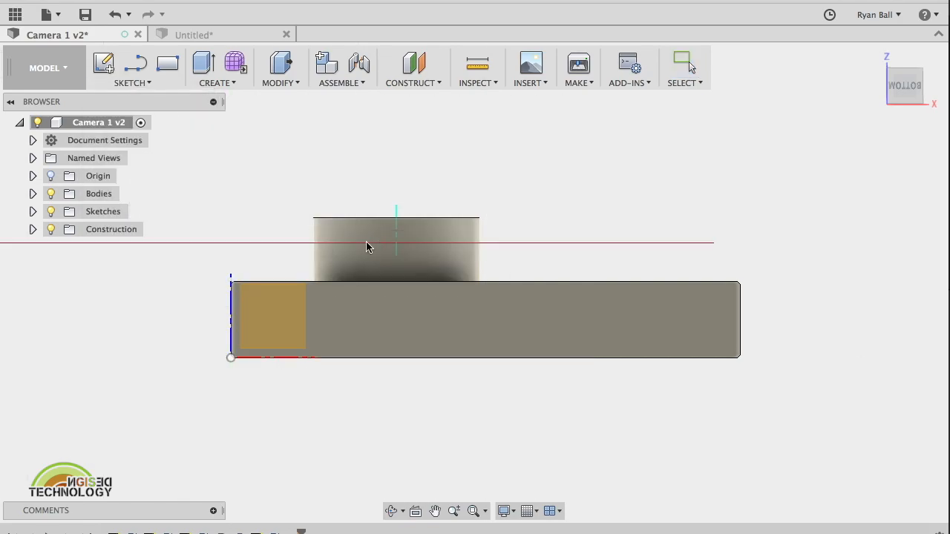
click(394, 297)
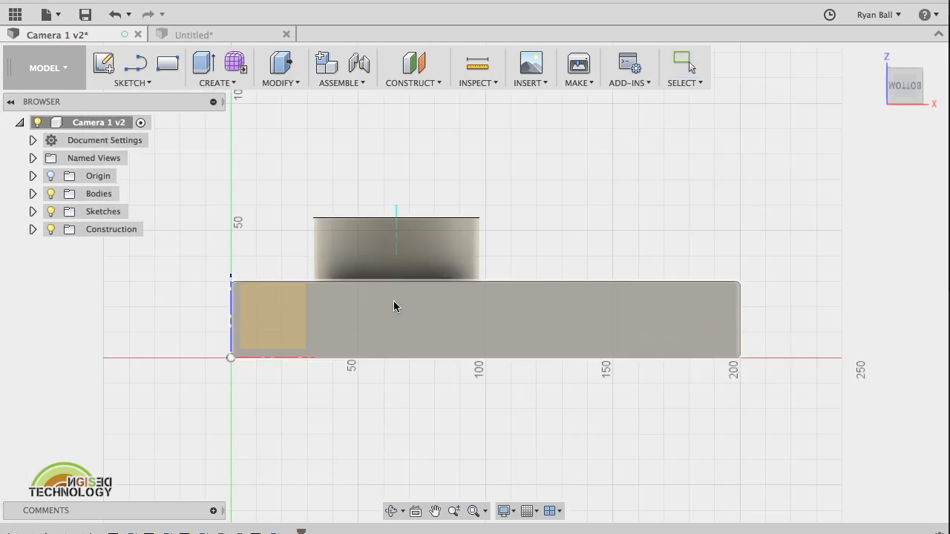
click(425, 311)
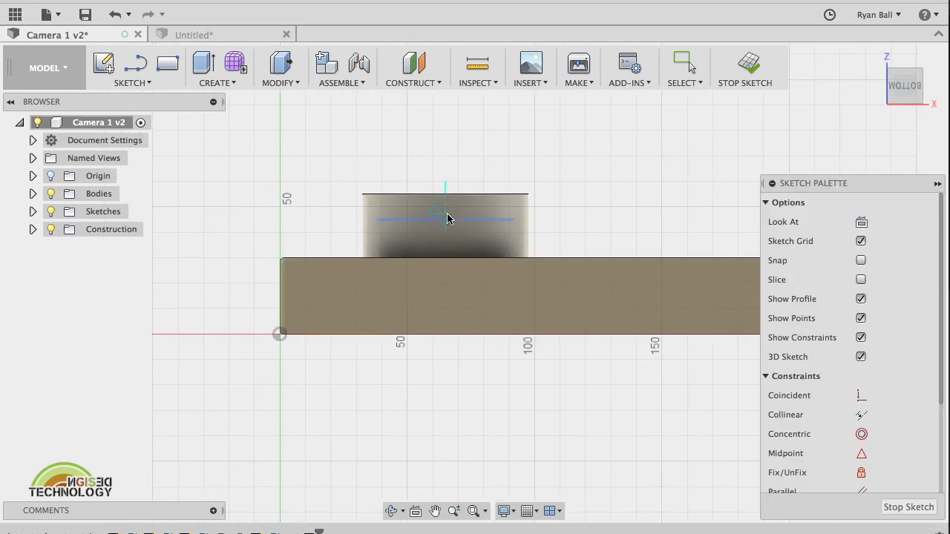
Sketch a wide horizontal ellipse centred on the lens ring's axis, kept within the ring's height.
click(446, 218)
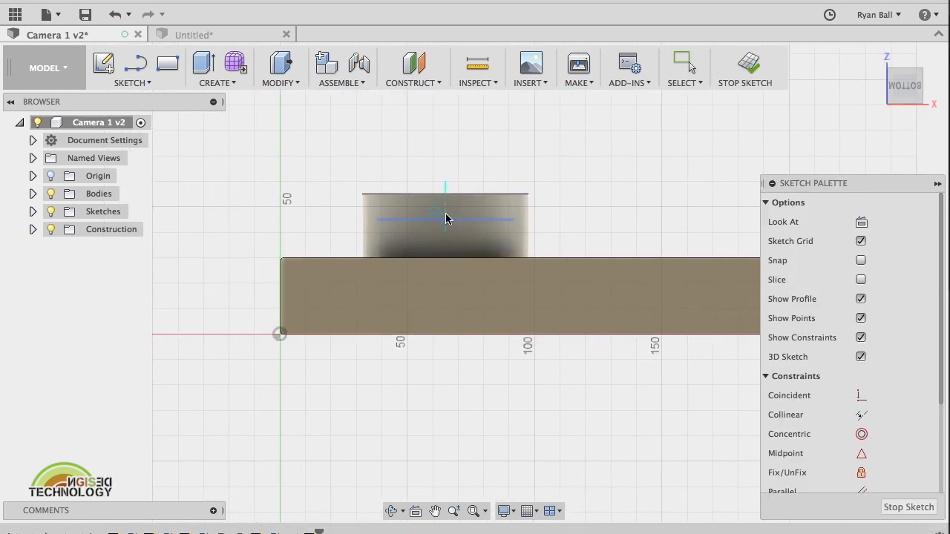
click(387, 219)
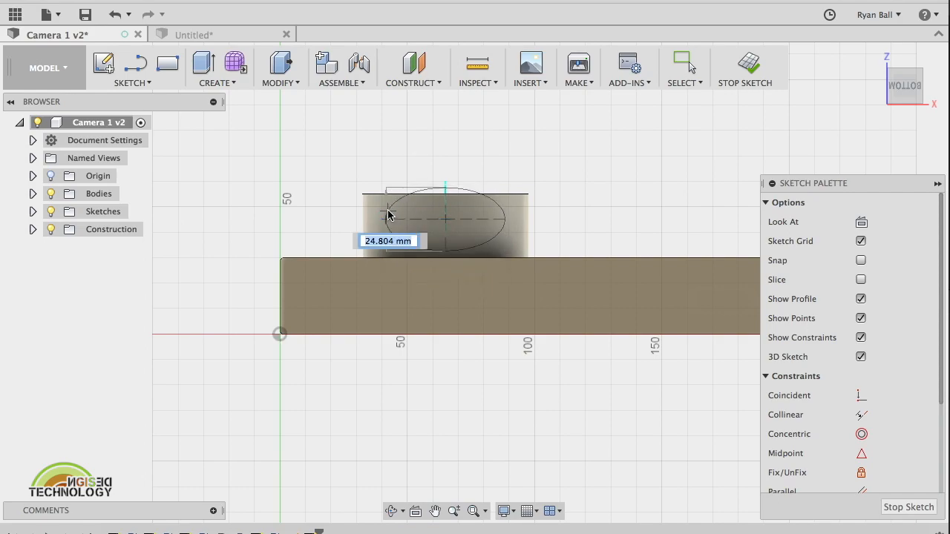
click(393, 233)
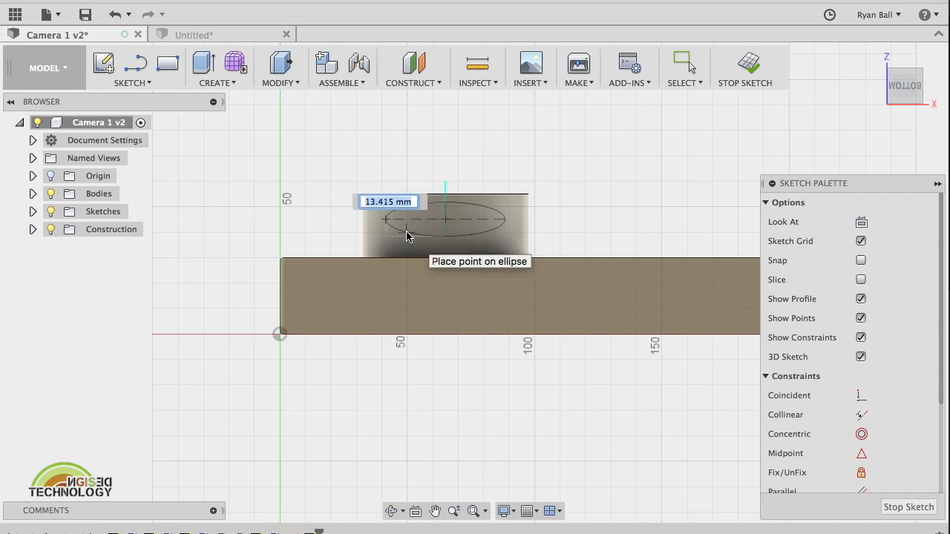
click(417, 236)
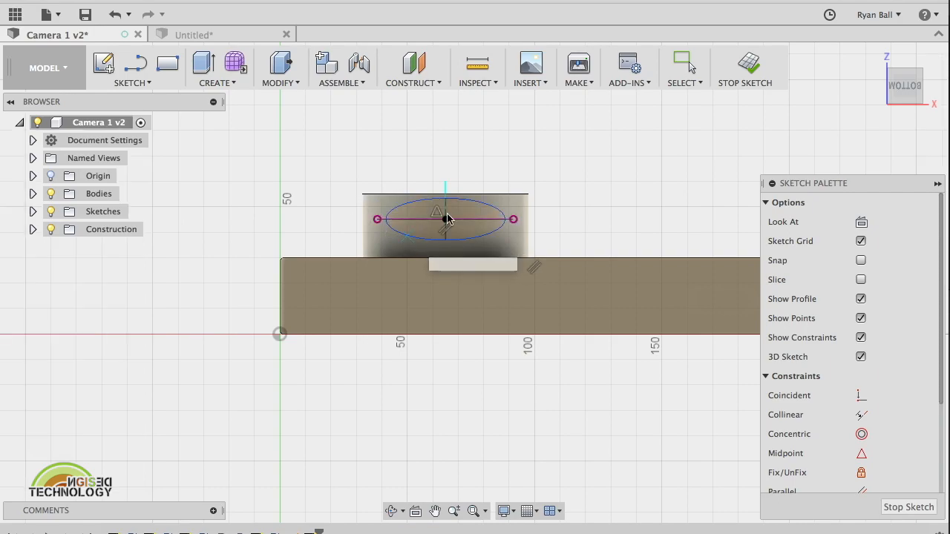
Draw a vertical line from above the ring to the ellipse's centre and a horizontal line from there past the ellipse's left side.
scroll(468, 211, up, 3)
scroll(472, 201, up, 1)
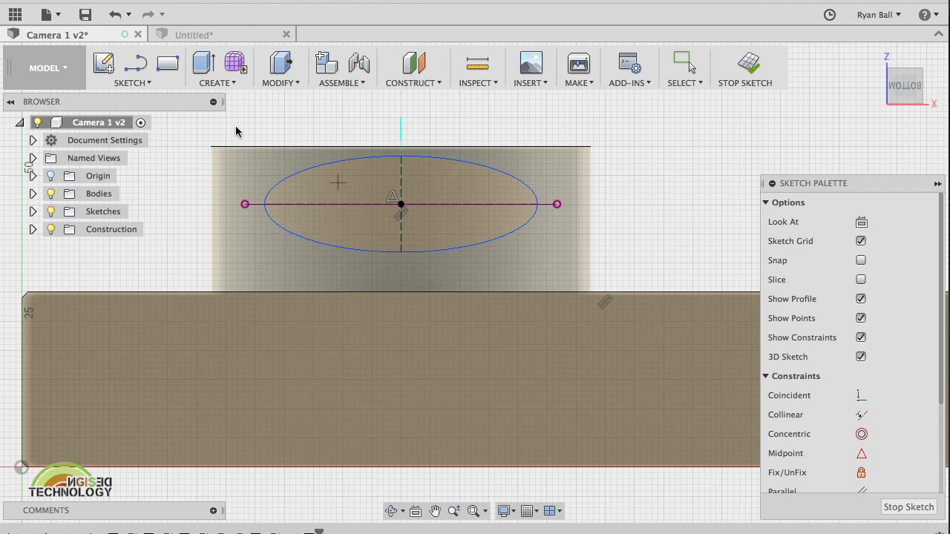
click(143, 83)
click(127, 115)
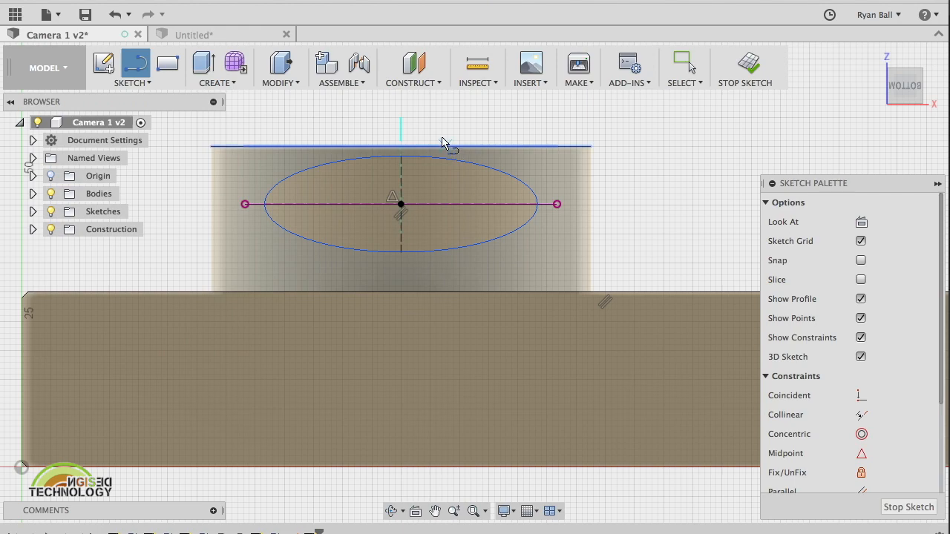
click(401, 113)
click(400, 203)
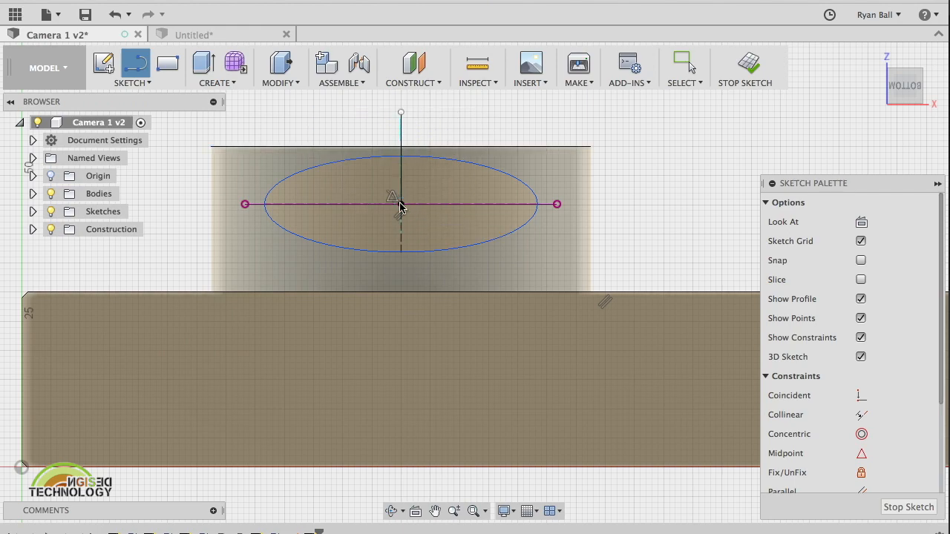
click(216, 207)
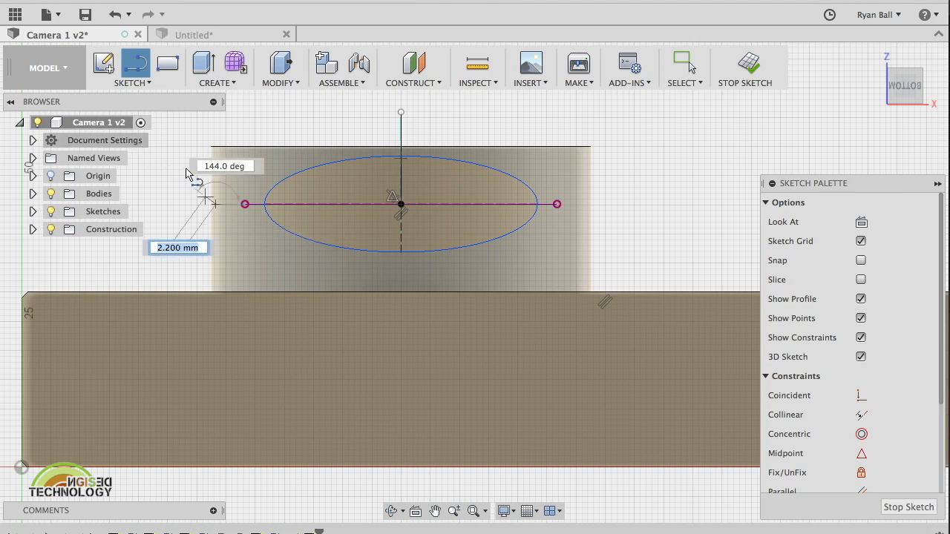
click(401, 205)
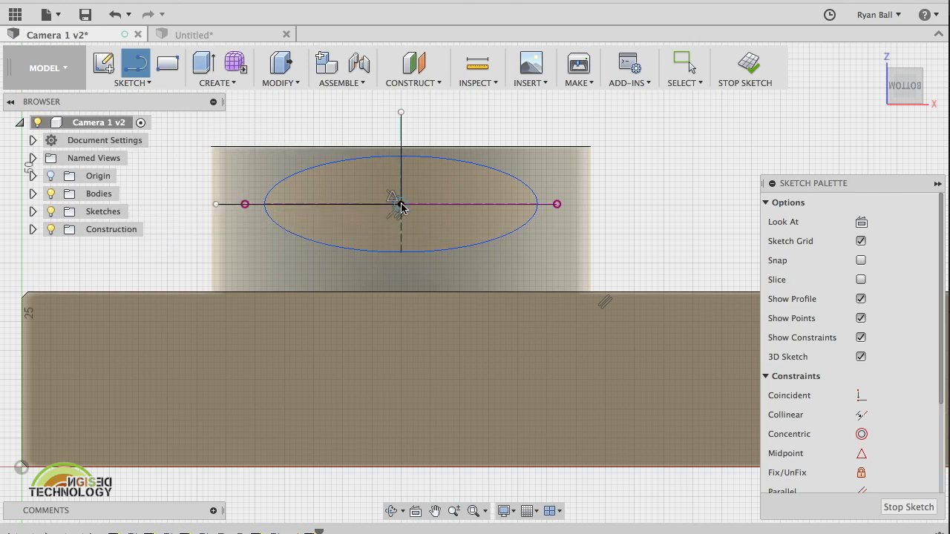
Trim the ellipse to its upper-left quarter and remove the line ends that extend beyond it.
click(133, 82)
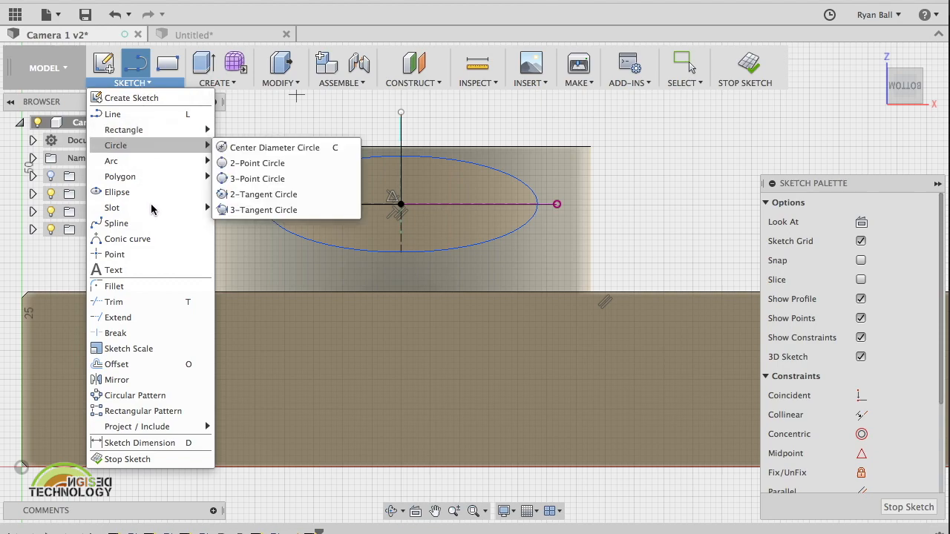
click(140, 302)
click(429, 157)
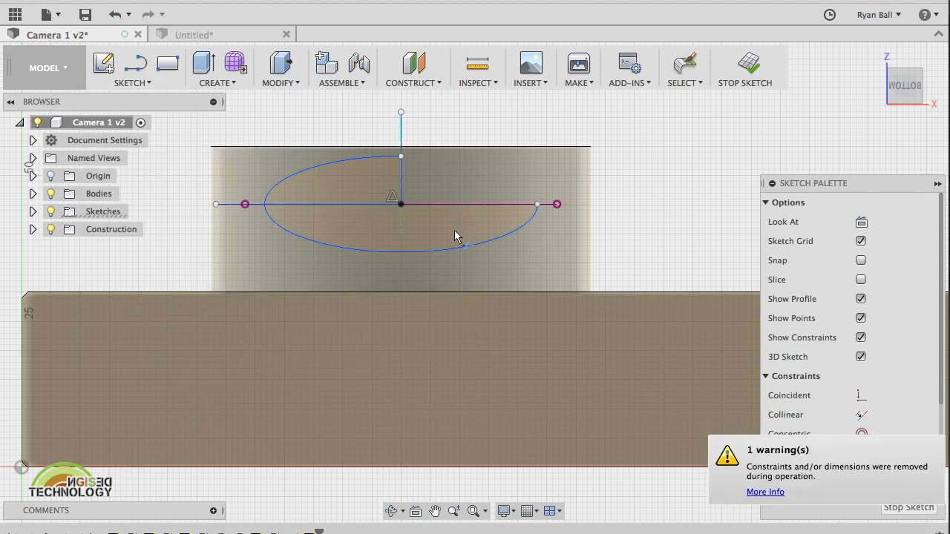
click(451, 248)
click(245, 209)
click(402, 131)
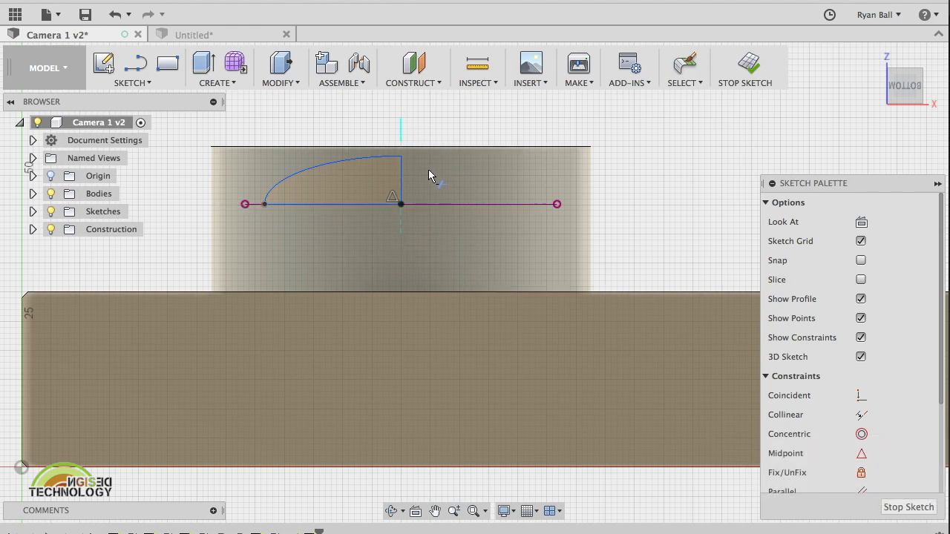
Examine from several angles where the quarter-ellipse profile sits relative to the lens ring.
shift+scroll(400, 194, up, 10)
shift+scroll(399, 195, down, 10)
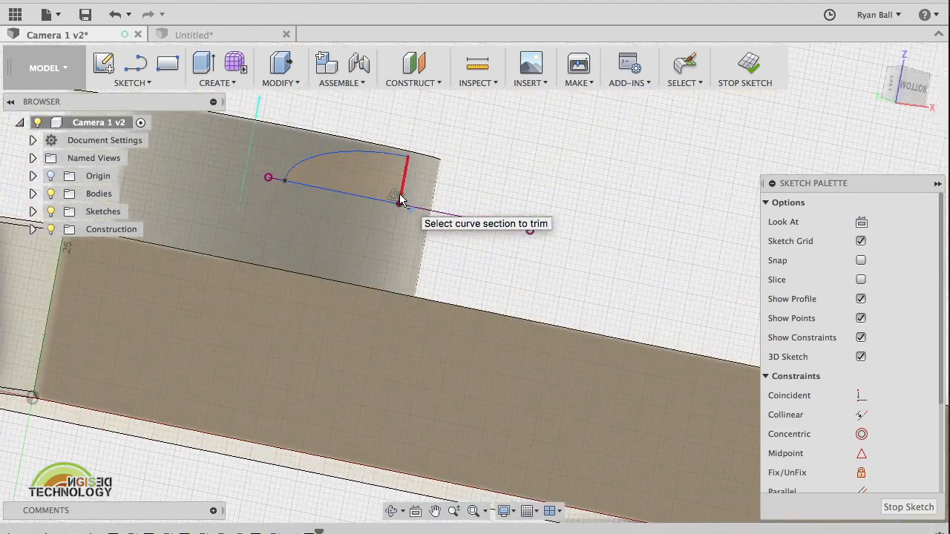
shift+scroll(399, 199, up, 10)
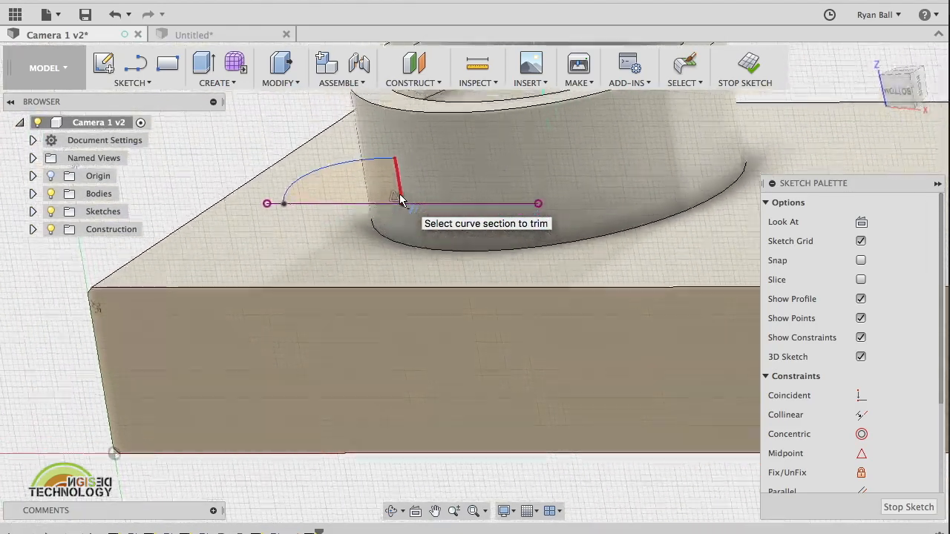
shift+scroll(399, 200, down, 3)
shift+scroll(399, 199, down, 5)
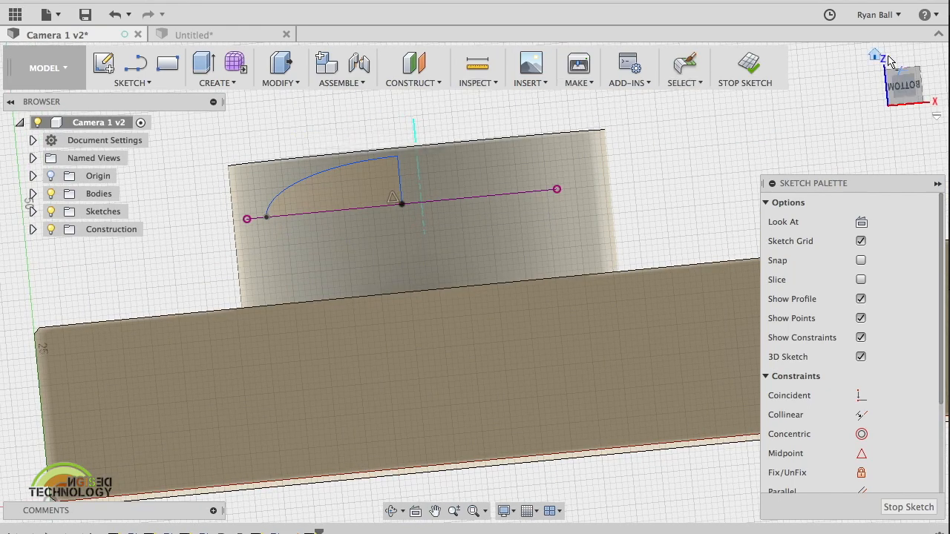
click(876, 56)
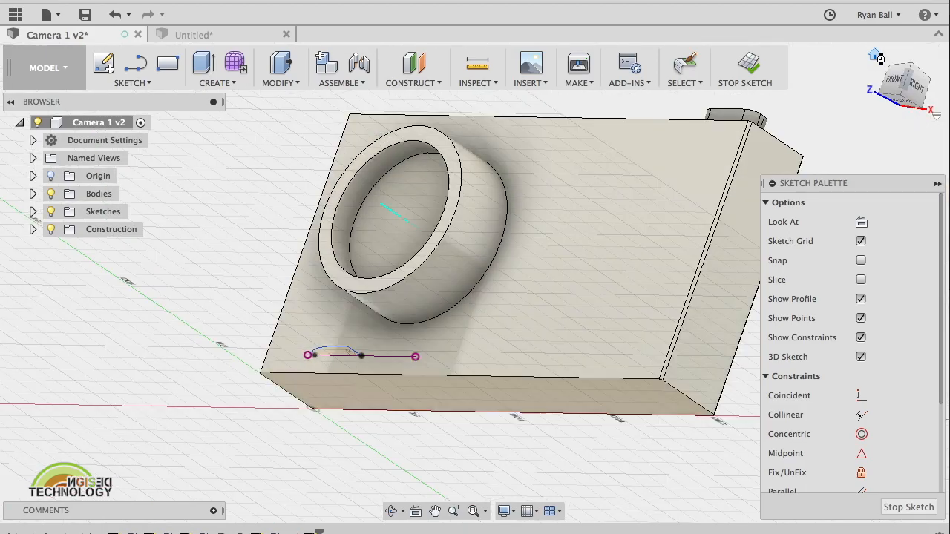
shift+scroll(576, 338, down, 10)
click(911, 98)
shift+scroll(488, 308, right, 5)
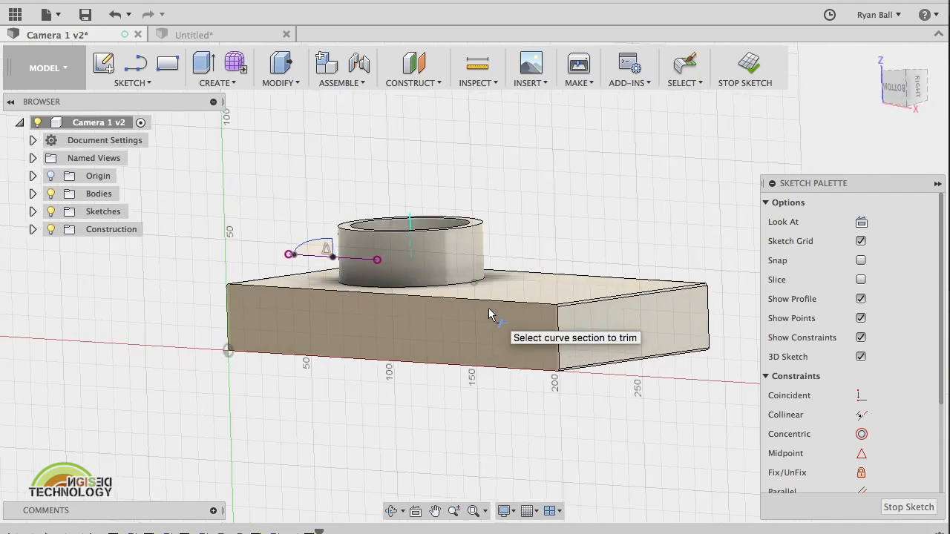
Set up a 360° Revolve of the quarter-ellipse profile, using the construction axis through the lens ring as the axis.
click(213, 83)
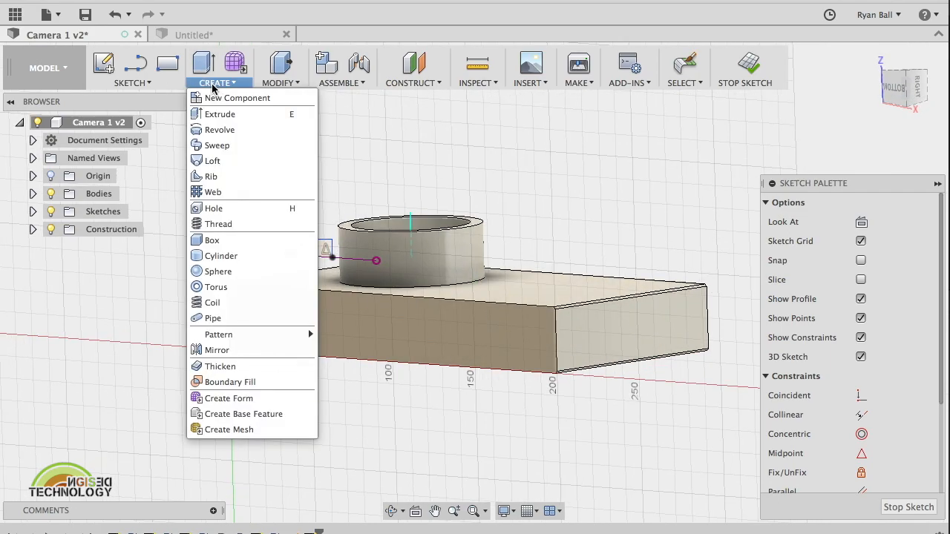
click(219, 132)
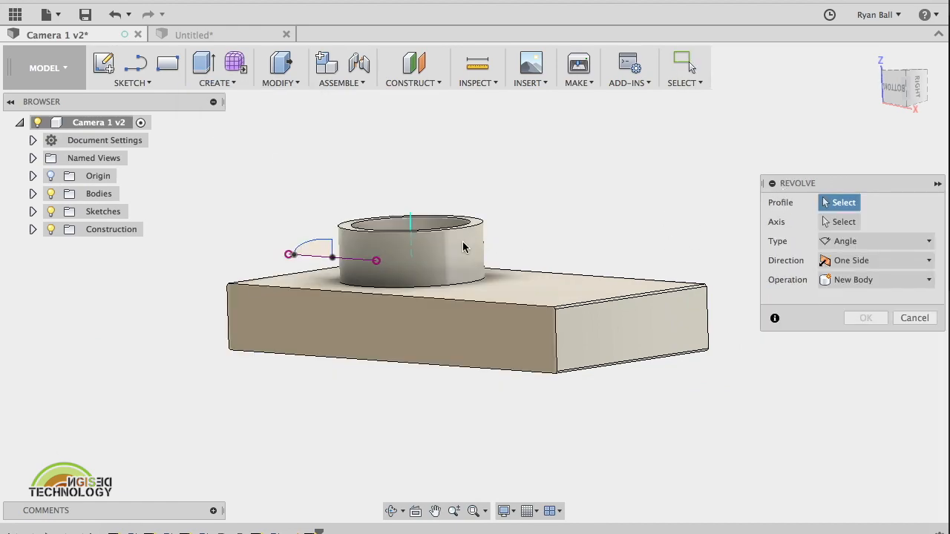
click(316, 251)
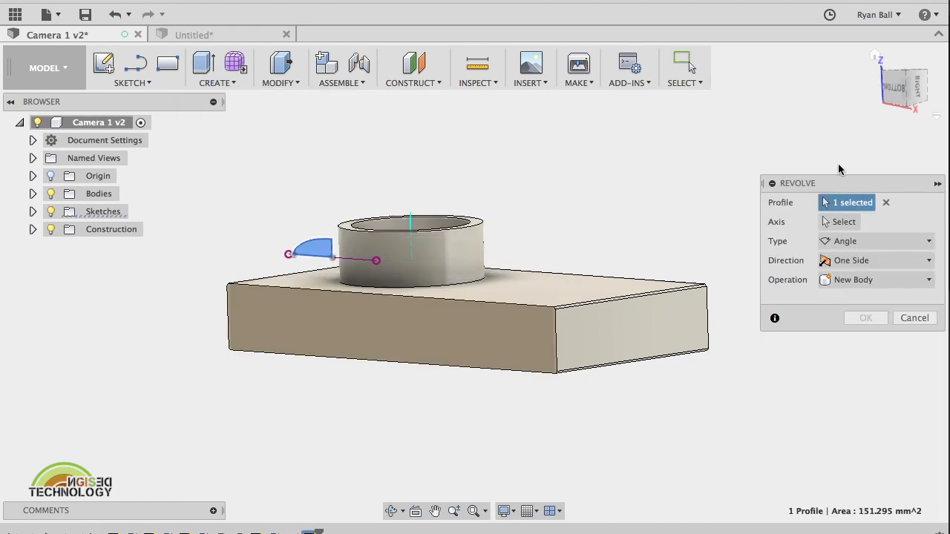
click(841, 222)
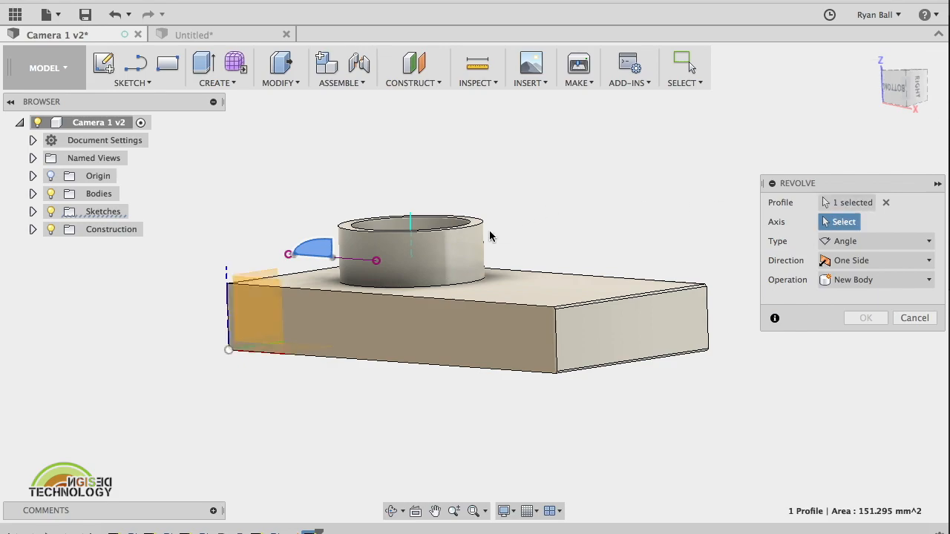
click(412, 224)
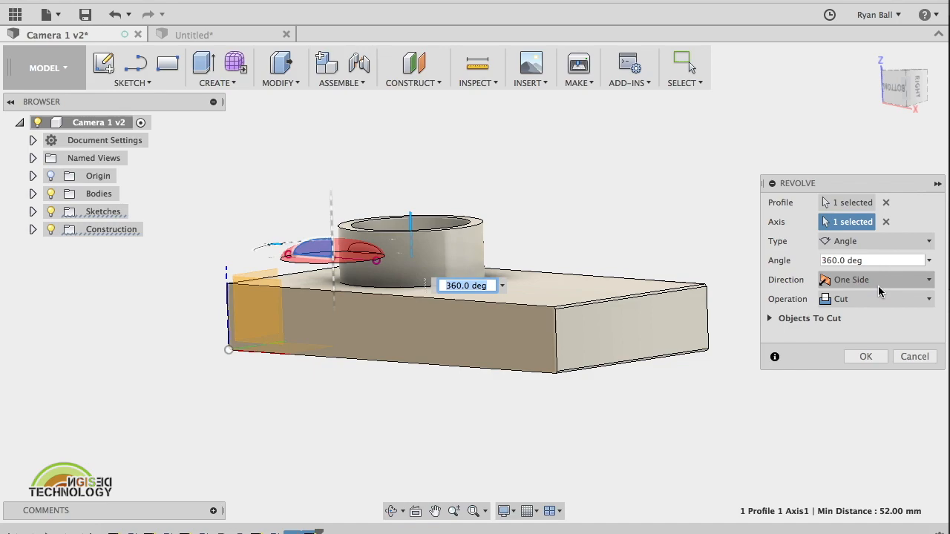
Make the revolve's result a New Component and complete the feature.
click(892, 299)
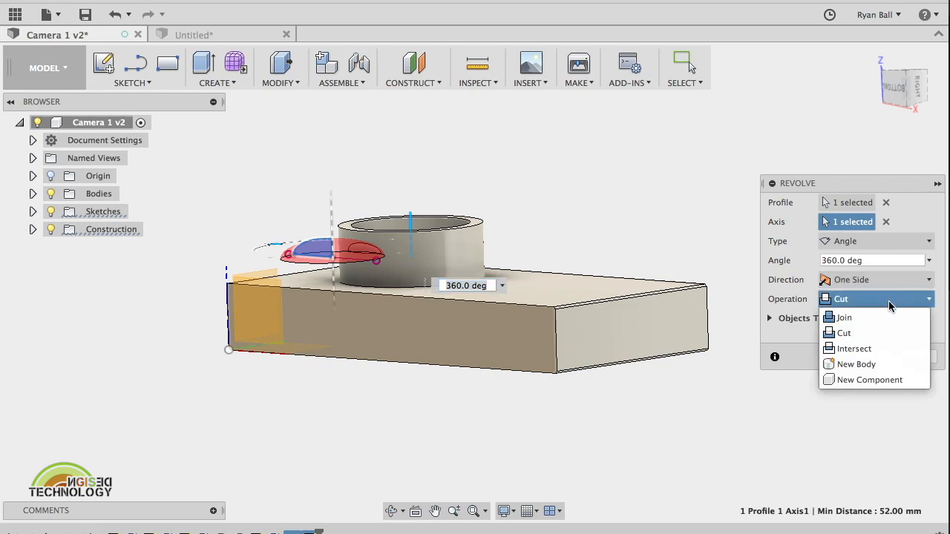
click(847, 324)
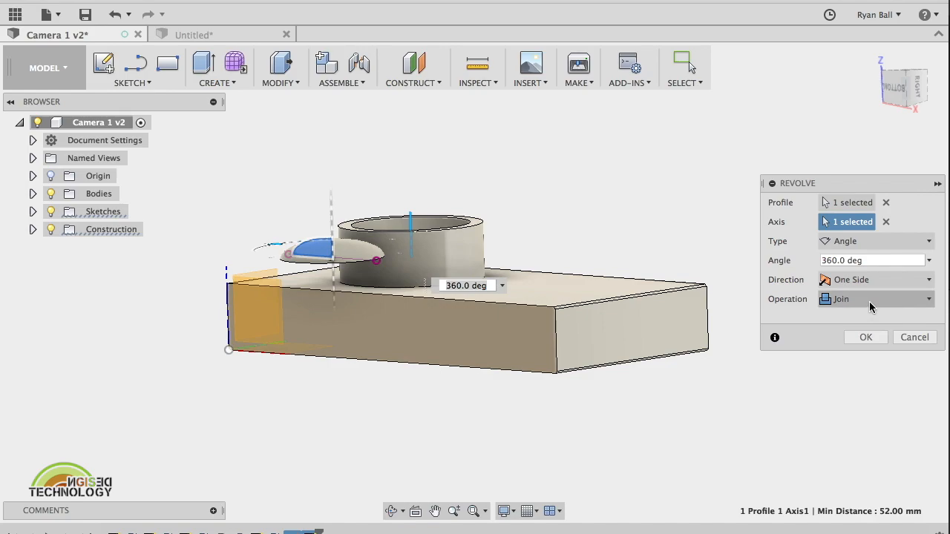
click(871, 303)
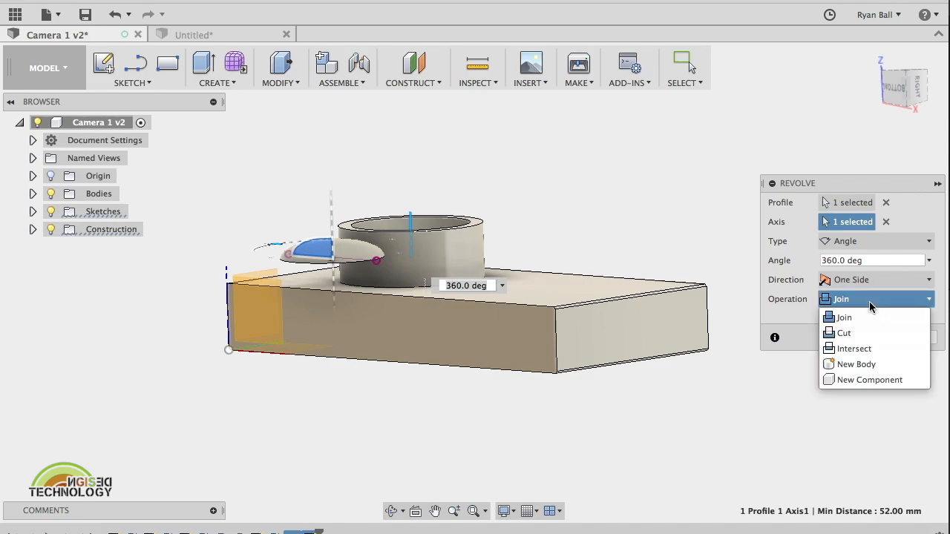
click(860, 381)
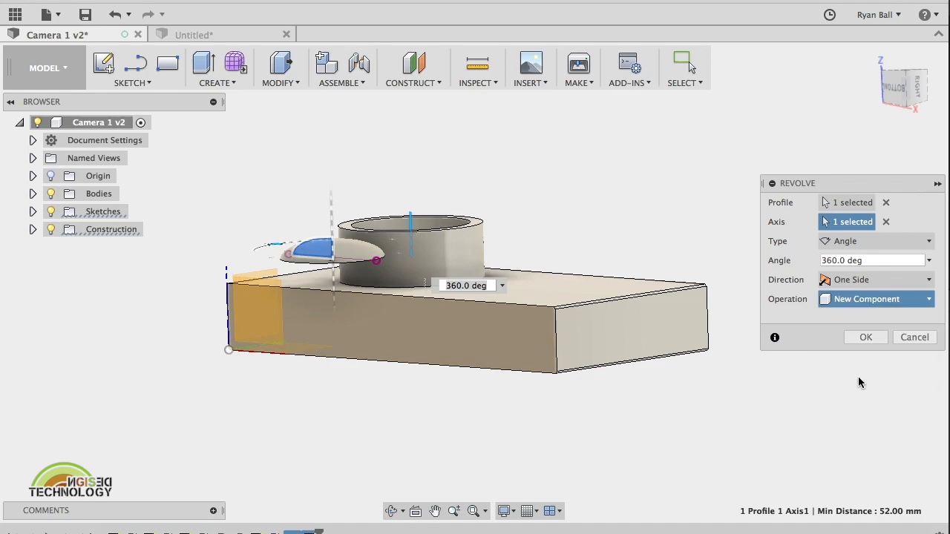
click(867, 337)
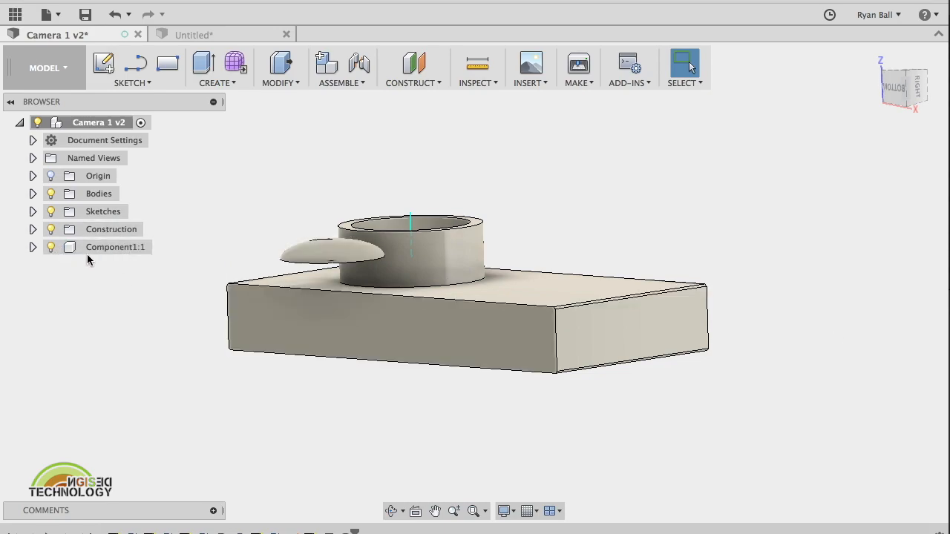
Toggle the visibility of Component1:1 repeatedly to identify the revolved dome, leaving it shown.
click(60, 228)
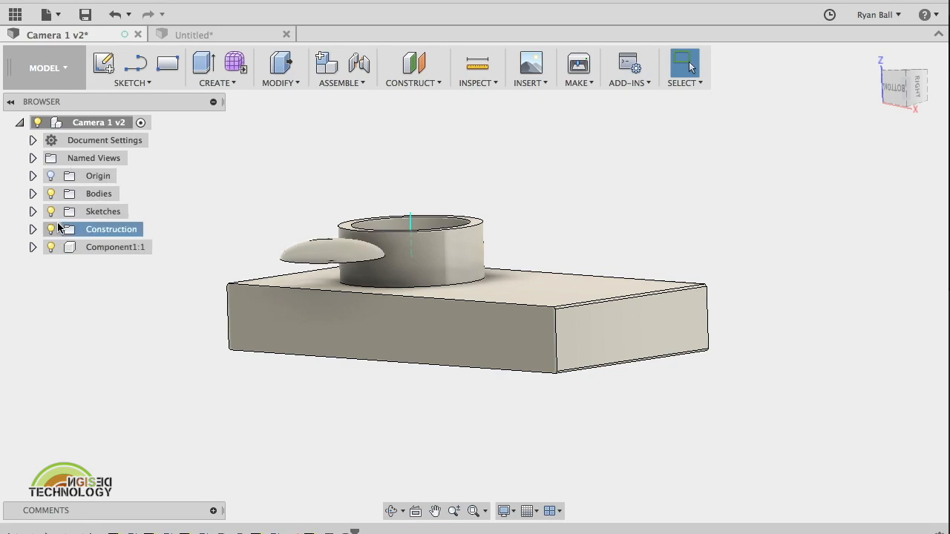
click(52, 248)
click(51, 248)
click(50, 248)
click(50, 248)
click(50, 248)
click(50, 248)
click(51, 248)
click(50, 247)
click(51, 248)
Start a Joint and pick the centre of the dome's flat underside as the location on the first component.
shift+middle_drag(295, 242, 295, 241)
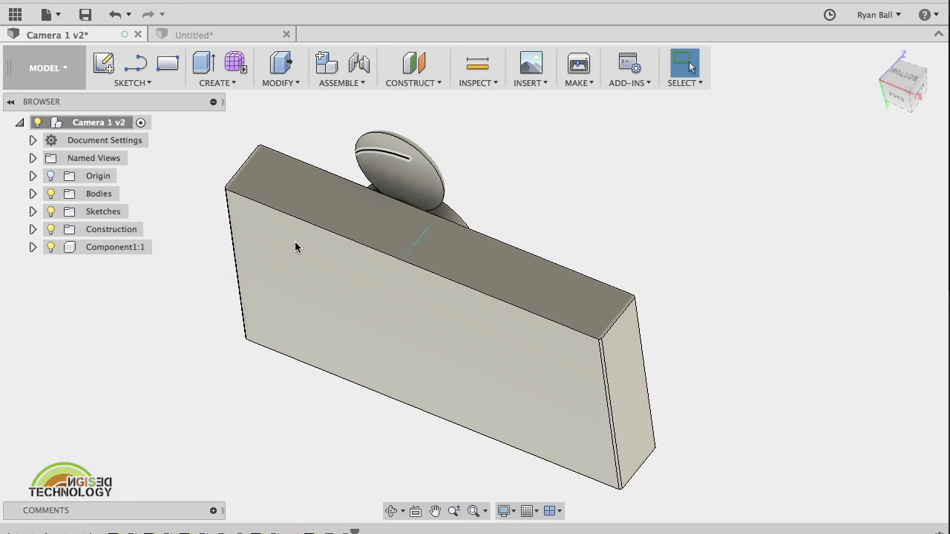
click(342, 83)
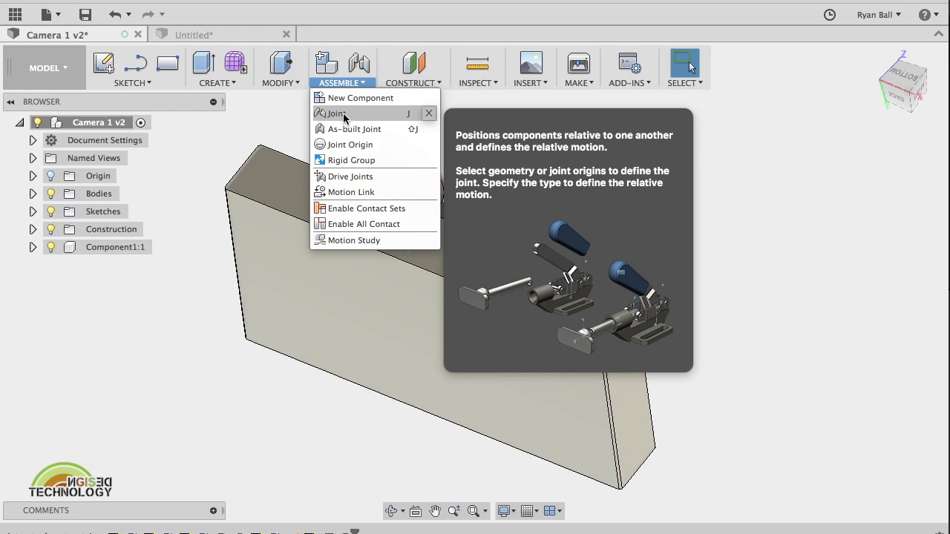
click(343, 115)
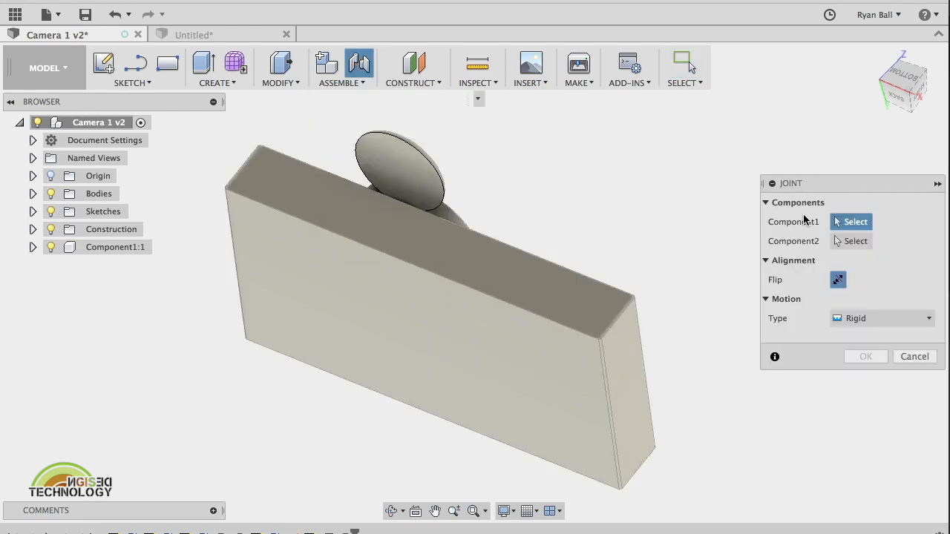
click(400, 176)
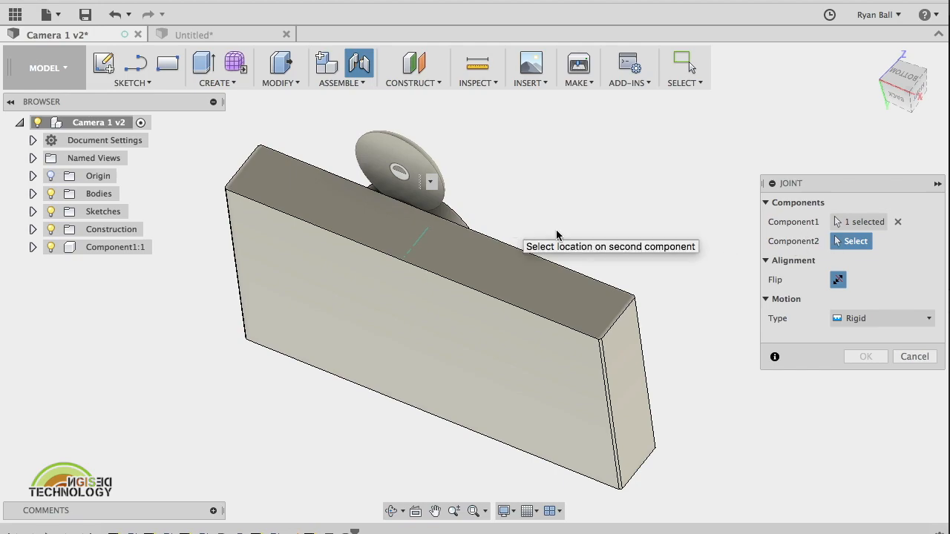
Pick the centre of the circular floor inside the lens ring as the second location and accept the Rigid joint.
shift+scroll(479, 163, up, 10)
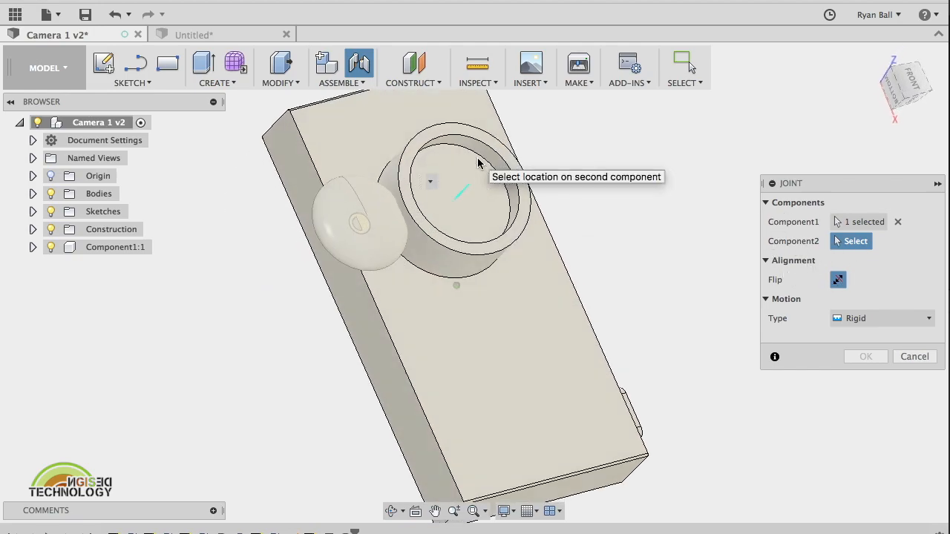
click(455, 203)
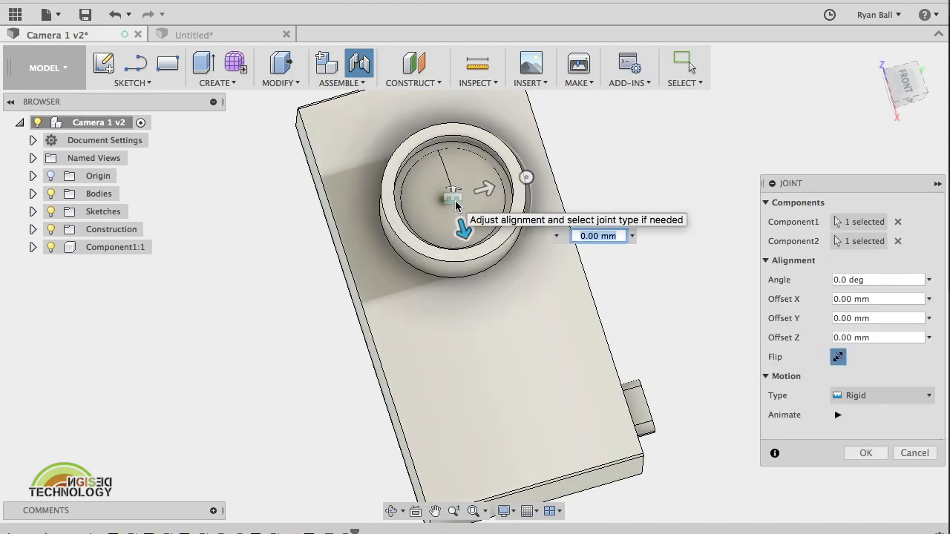
shift+scroll(507, 290, down, 5)
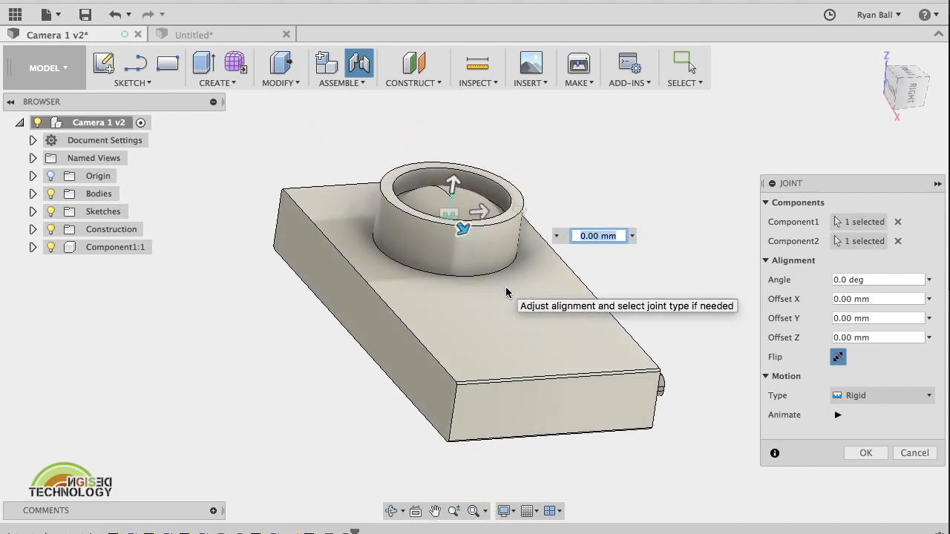
scroll(440, 202, up, 5)
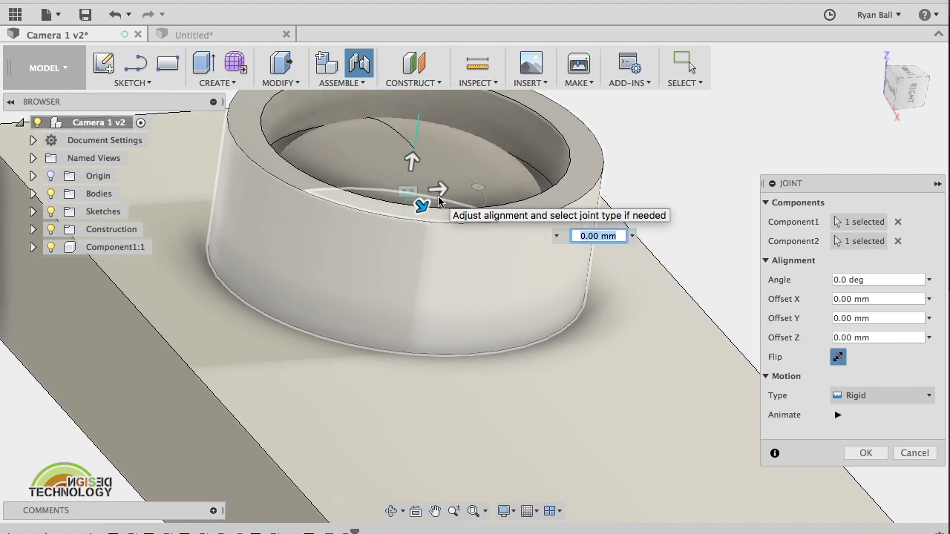
shift+scroll(439, 201, down, 5)
shift+scroll(439, 202, up, 5)
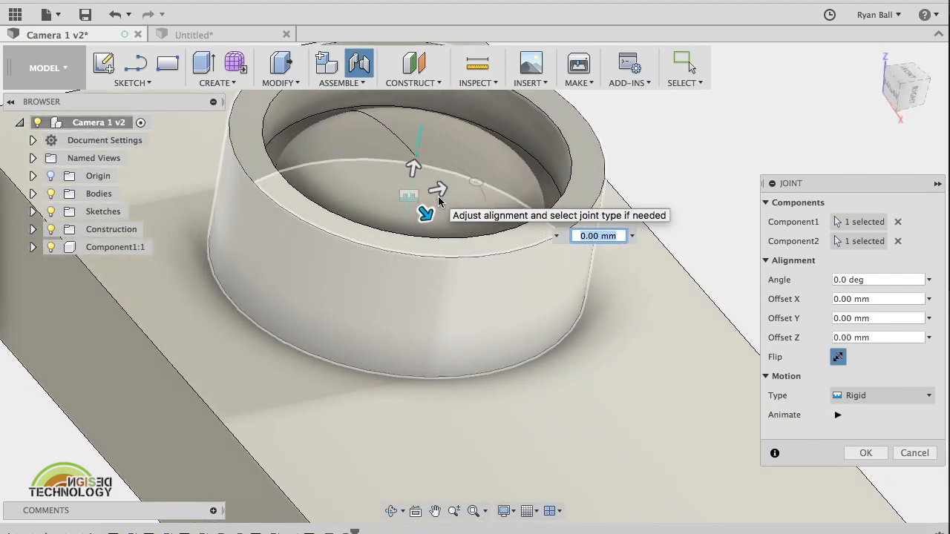
click(866, 454)
Examine from several angles how the dome sits inside the lens ring.
shift+scroll(557, 268, up, 3)
shift+scroll(557, 268, down, 1)
scroll(559, 257, up, 1)
scroll(559, 257, down, 5)
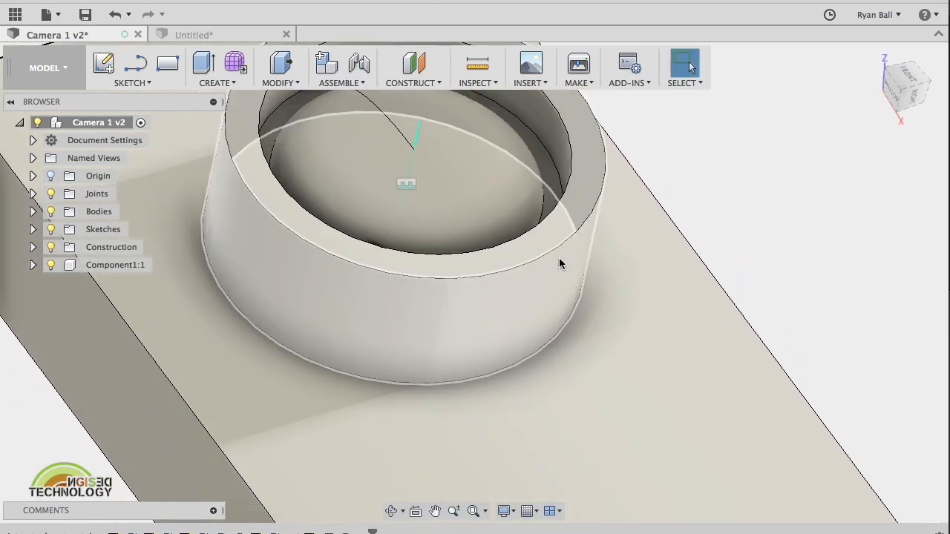
shift+scroll(559, 257, left, 3)
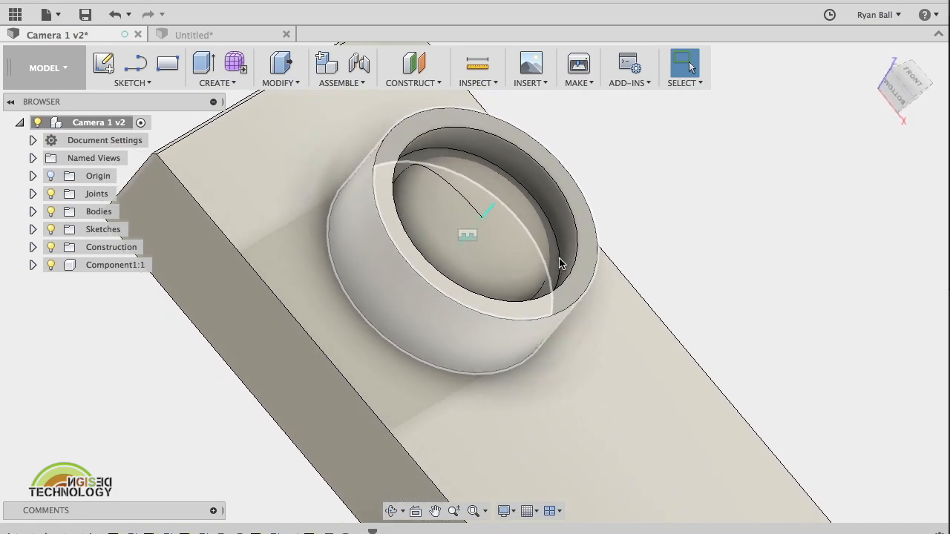
shift+scroll(559, 258, right, 4)
shift+scroll(559, 264, right, 5)
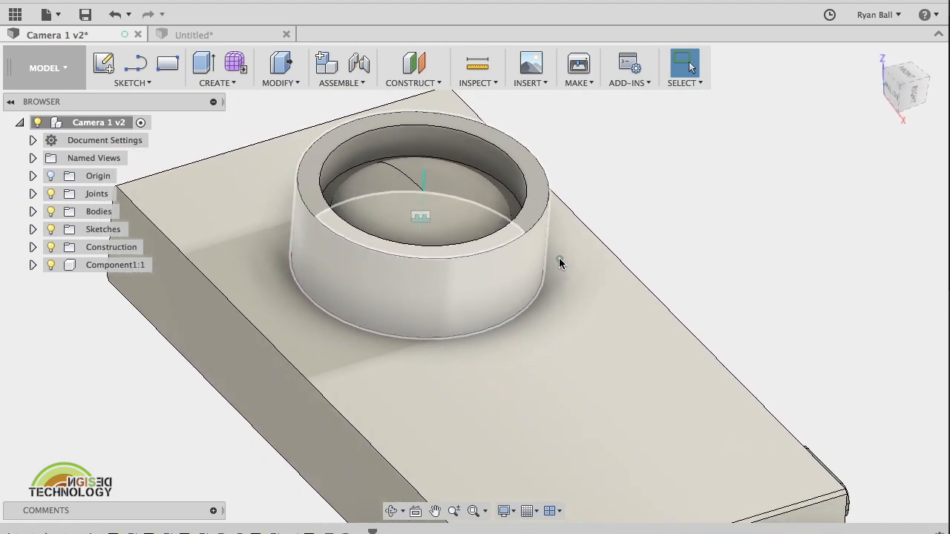
shift+scroll(559, 264, up, 4)
shift+scroll(558, 258, up, 5)
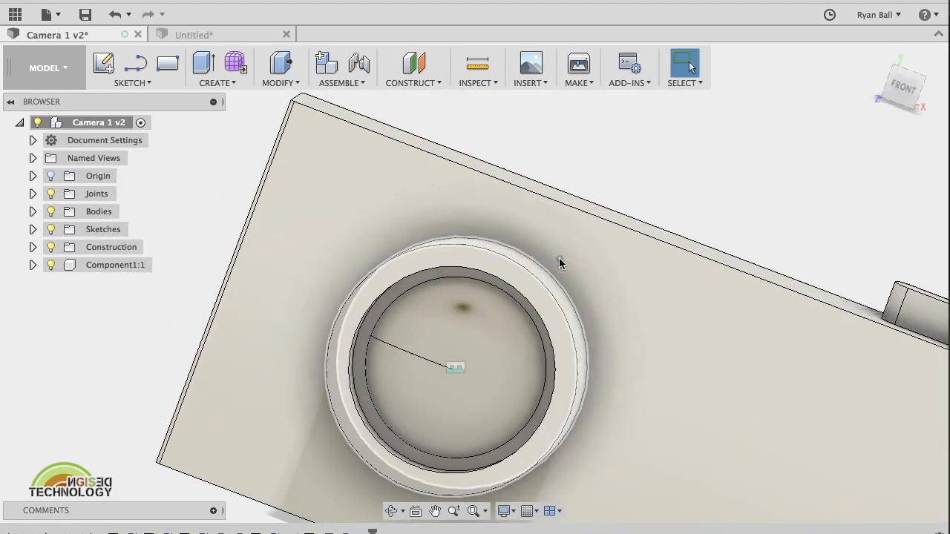
shift+scroll(559, 259, right, 5)
shift+scroll(558, 259, right, 2)
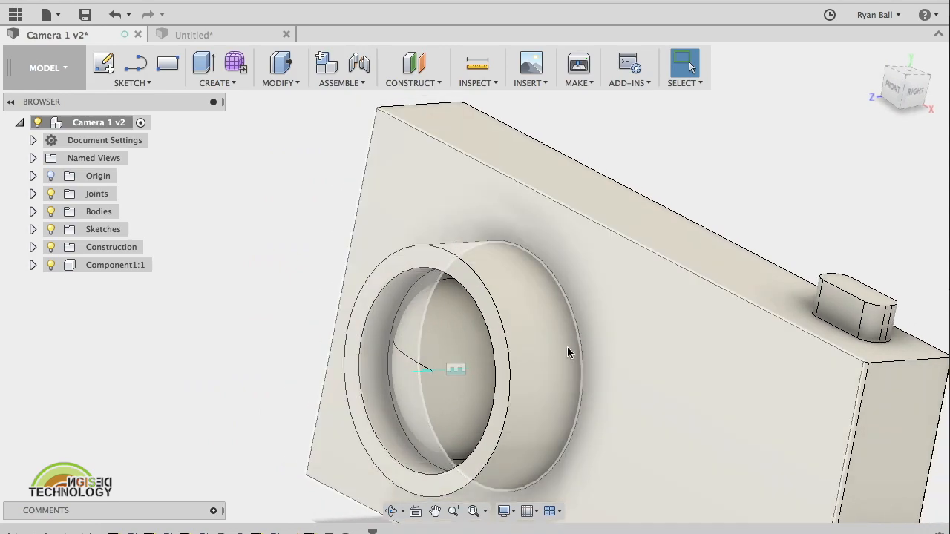